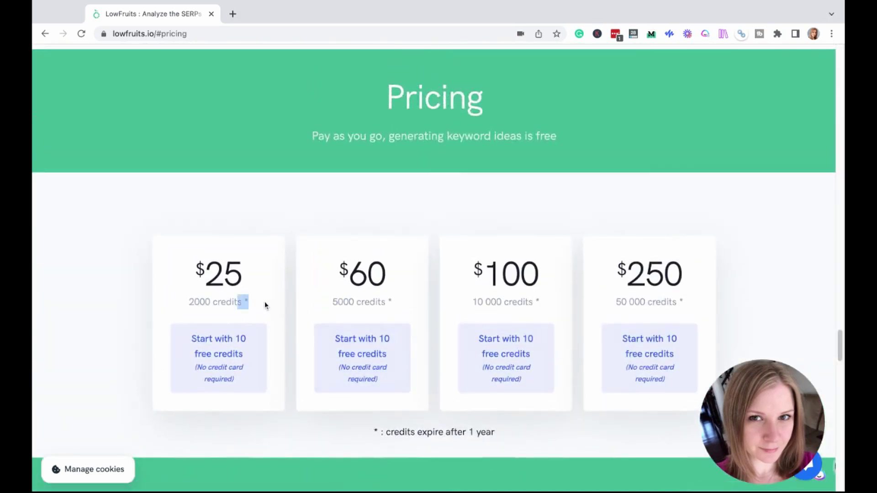
# Check the credits in the $25 pricing plan, plus the available credits and number of reports on the dashboard
pyautogui.tripleClick(265, 303)
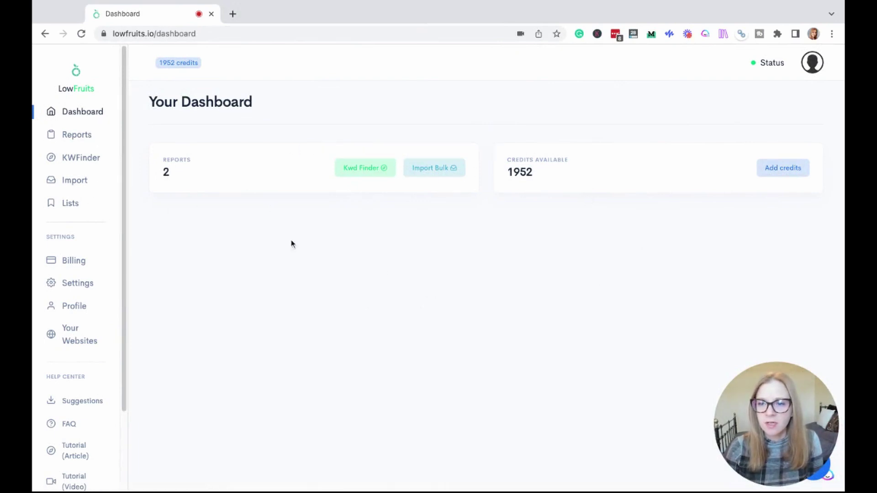
pyautogui.doubleClick(552, 180)
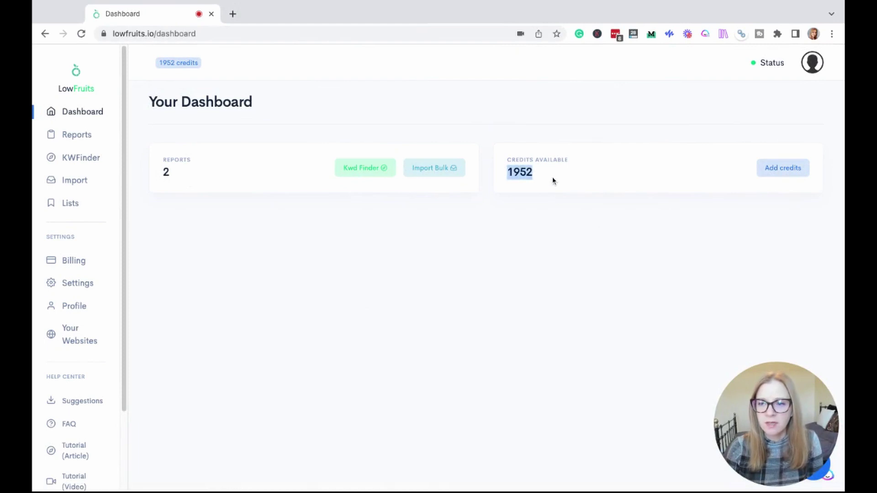
pyautogui.doubleClick(166, 172)
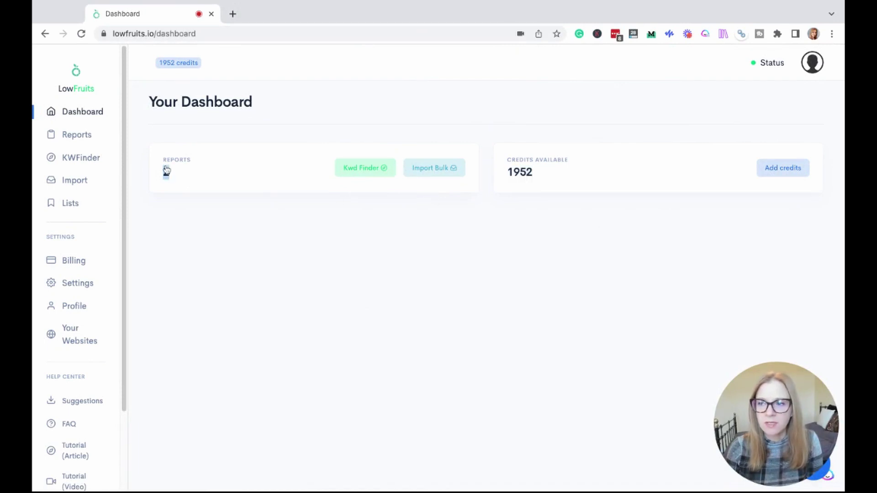
# Open the Keyword Finder and enter "camping" as the seed keyword
pyautogui.click(73, 162)
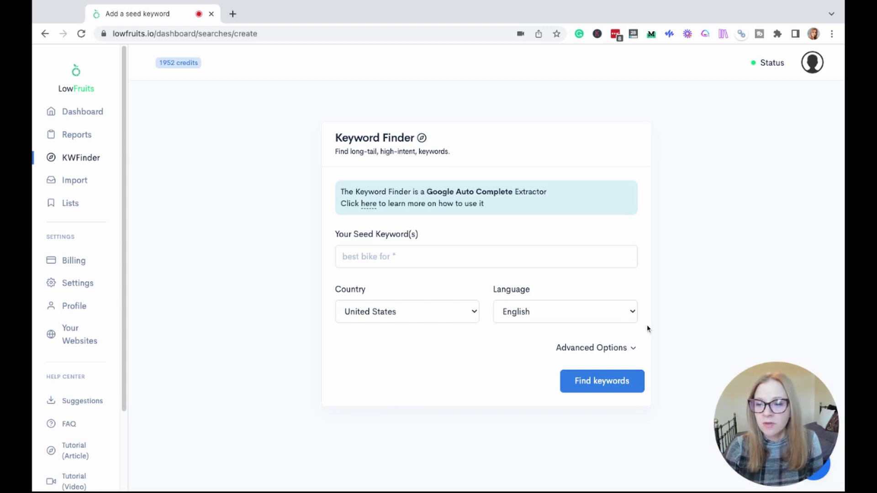
pyautogui.click(454, 259)
pyautogui.write('camping')
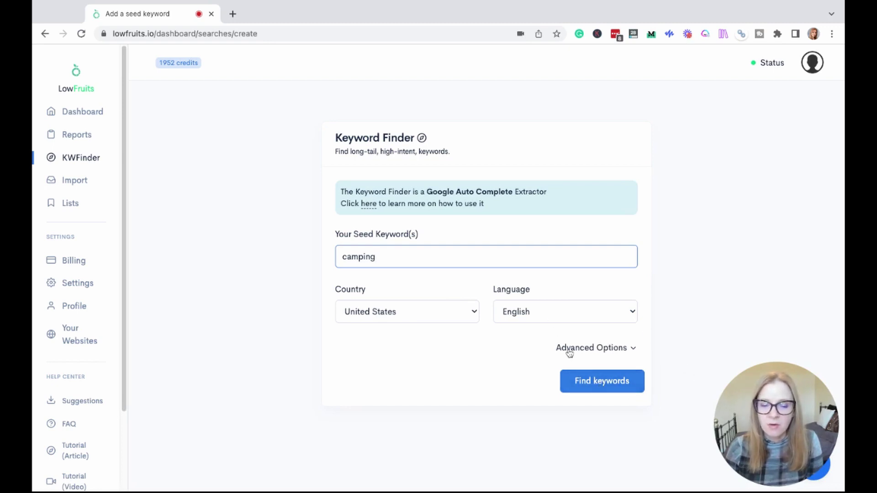
# Expand the advanced options, review the exclusion, authority and weak-spot settings, and run the keyword search for camping
pyautogui.click(614, 348)
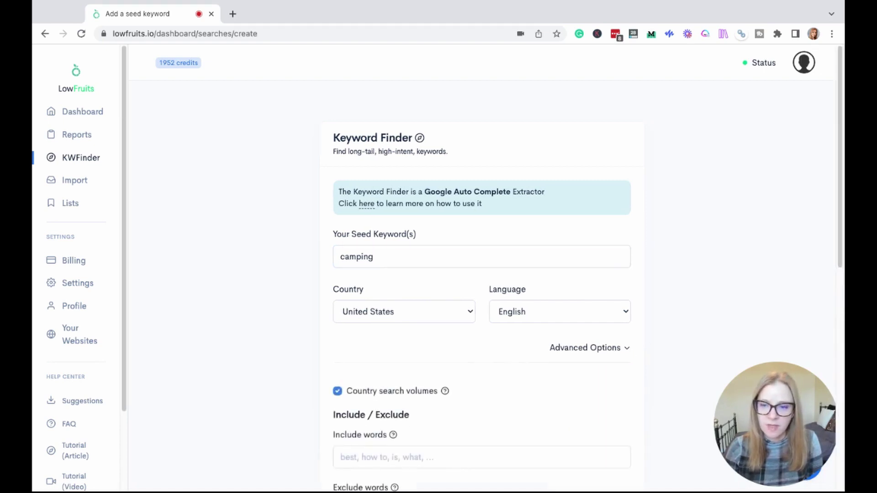
pyautogui.scroll(-4, 842, 177)
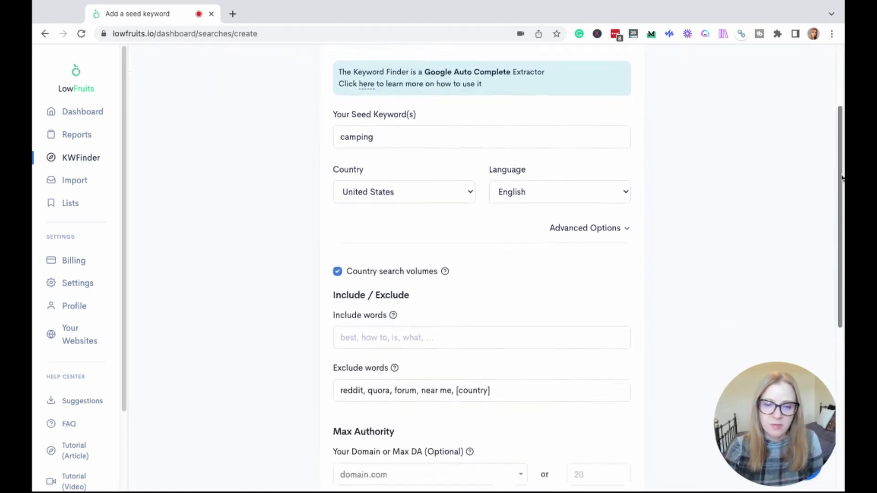
pyautogui.scroll(-2, 841, 178)
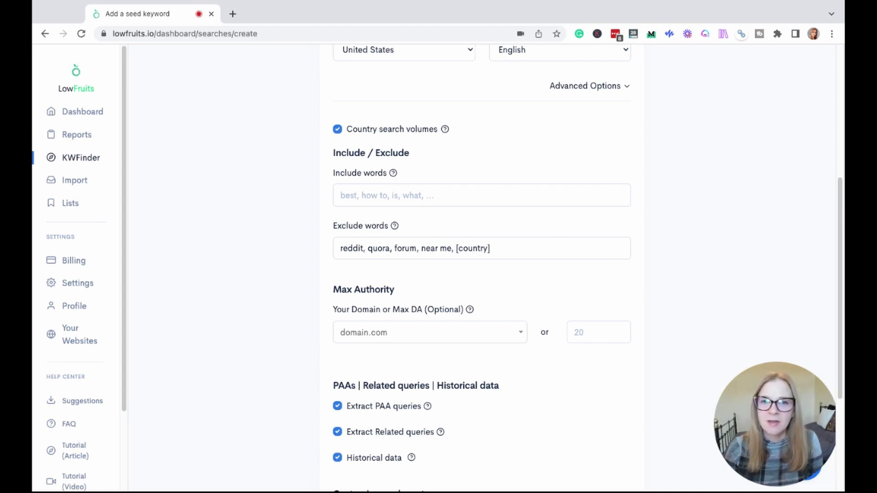
pyautogui.click(528, 255)
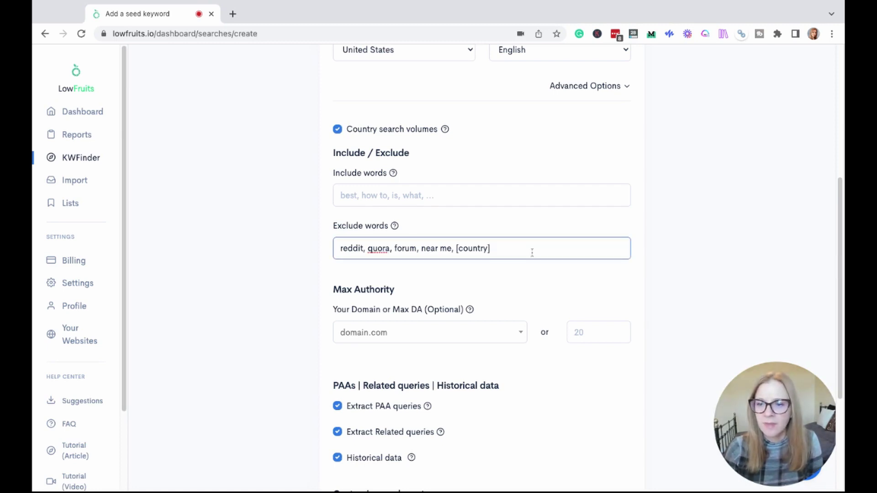
pyautogui.scroll(-2, 529, 253)
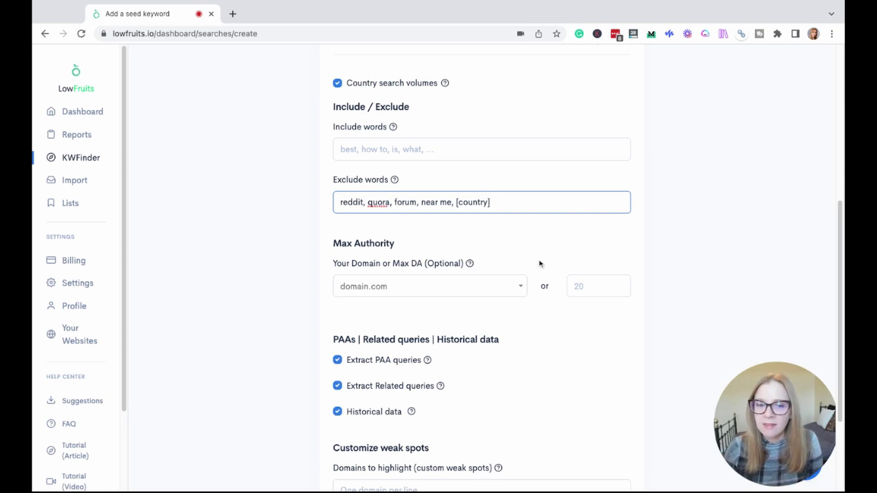
pyautogui.scroll(-3, 540, 262)
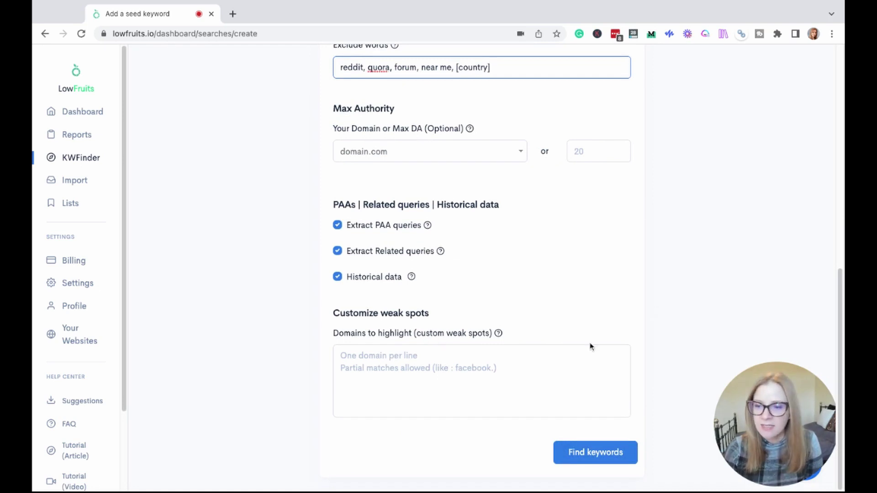
pyautogui.click(605, 453)
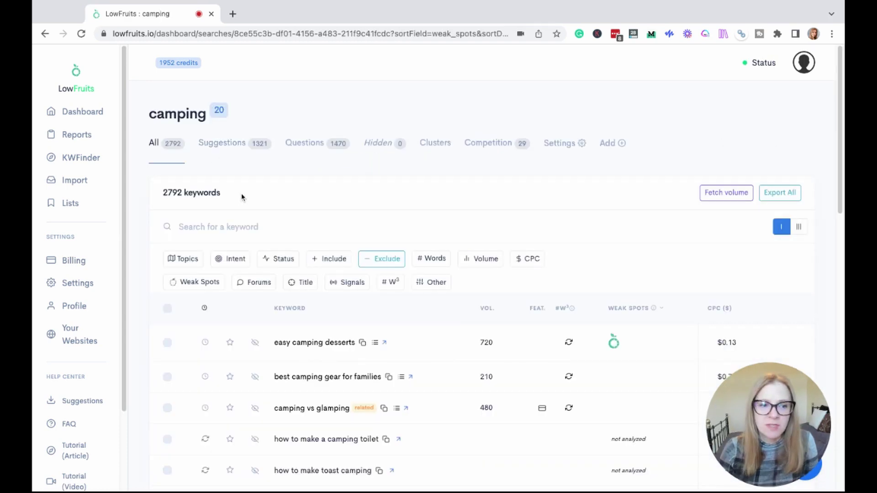
# Fetch the search volumes for the camping keywords and inspect the volumes in the results list
pyautogui.tripleClick(241, 193)
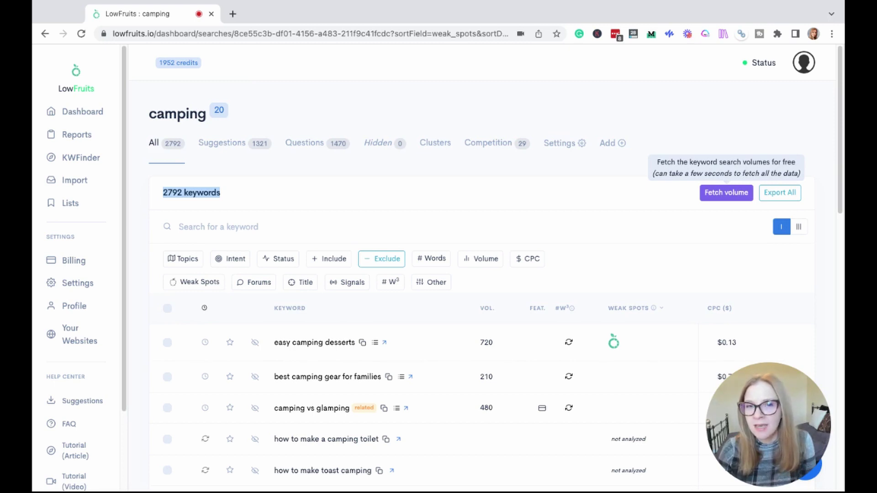
pyautogui.click(726, 192)
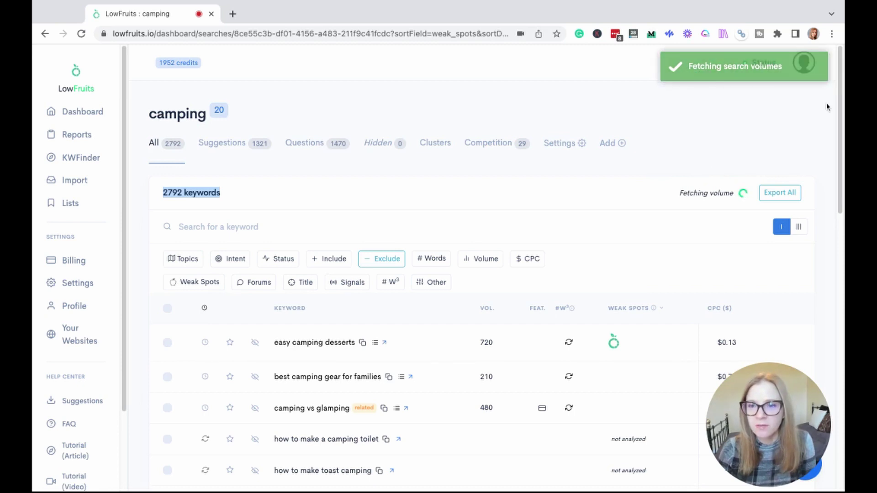
pyautogui.scroll(-6, 522, 178)
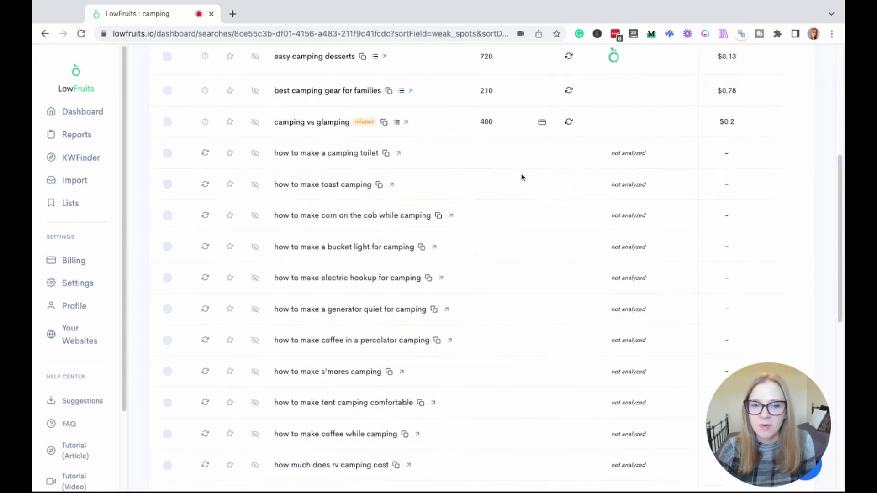
pyautogui.scroll(-9, 517, 292)
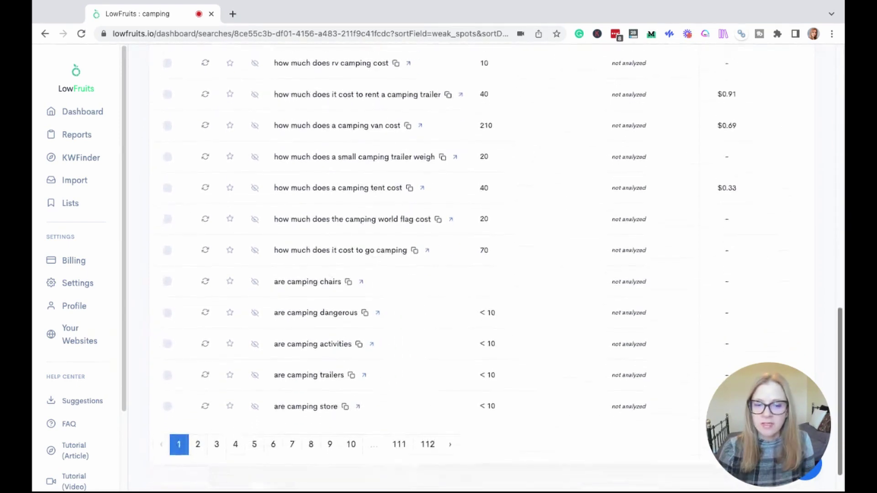
pyautogui.tripleClick(516, 290)
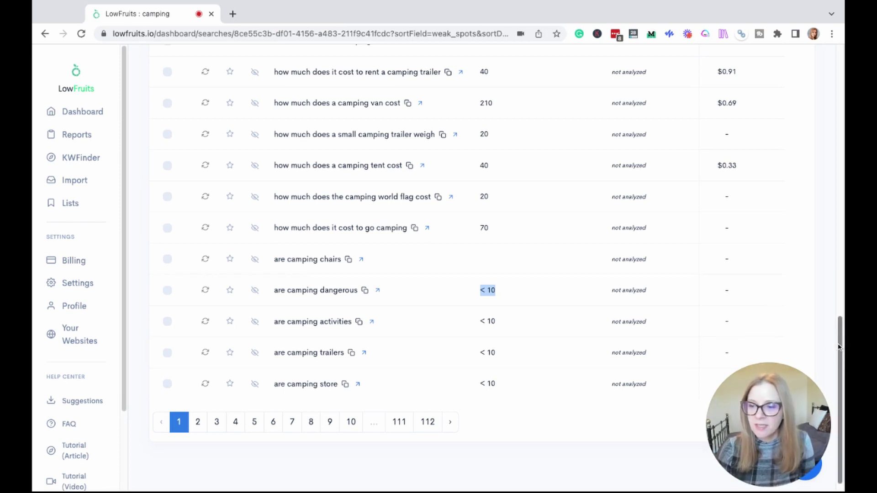
# Analyze the keywords on making coffee while camping, camping tent cost, making toast camping and making a bucket light for camping
pyautogui.scroll(1, 838, 342)
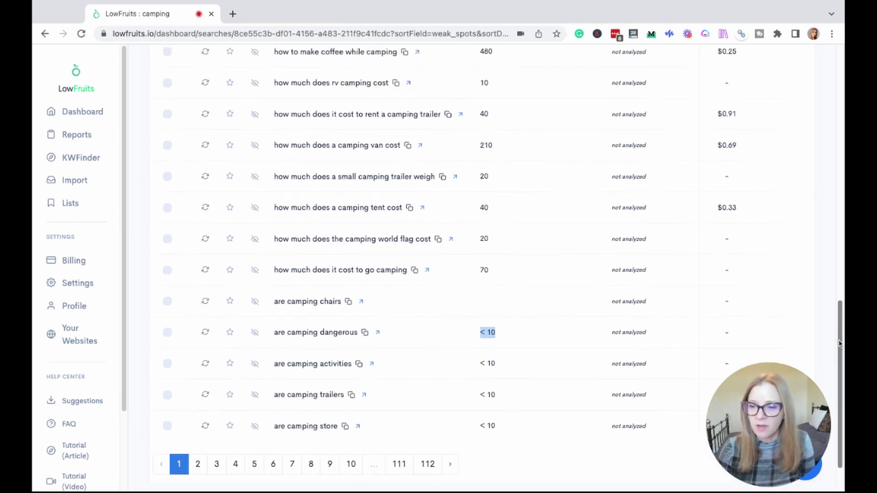
pyautogui.scroll(3, 838, 340)
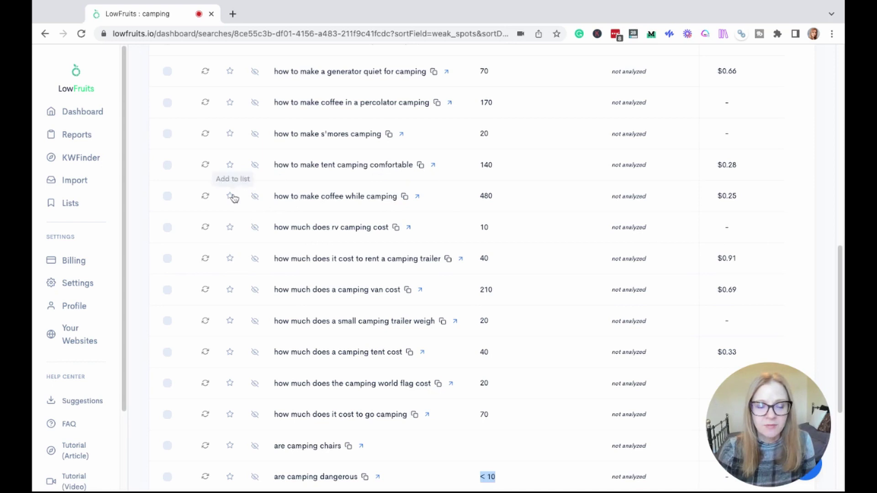
pyautogui.click(205, 199)
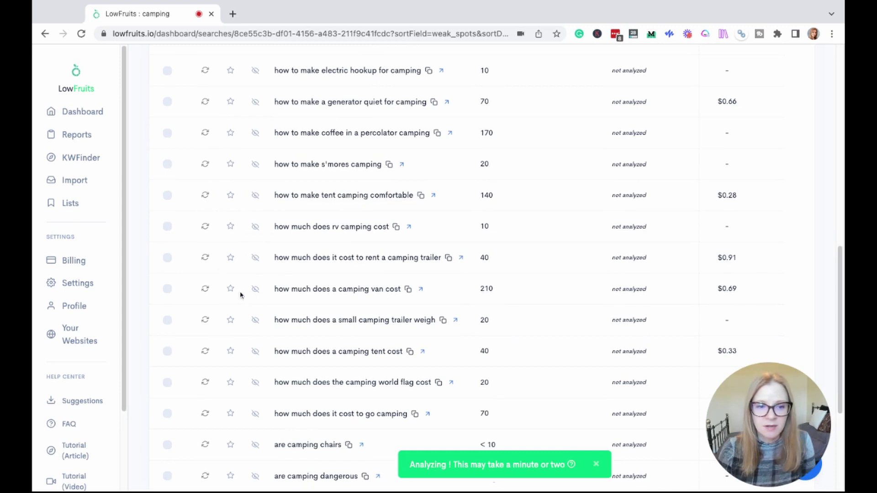
pyautogui.scroll(-1, 223, 293)
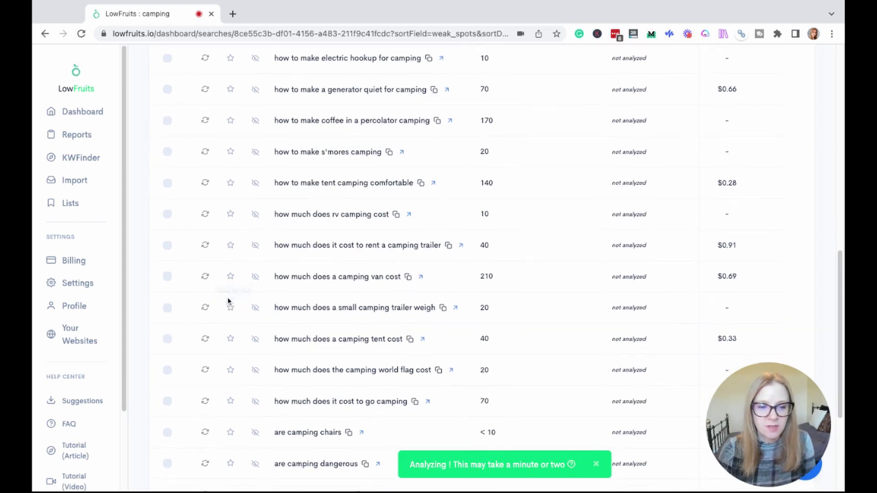
pyautogui.scroll(-2, 223, 297)
pyautogui.click(205, 254)
pyautogui.click(205, 165)
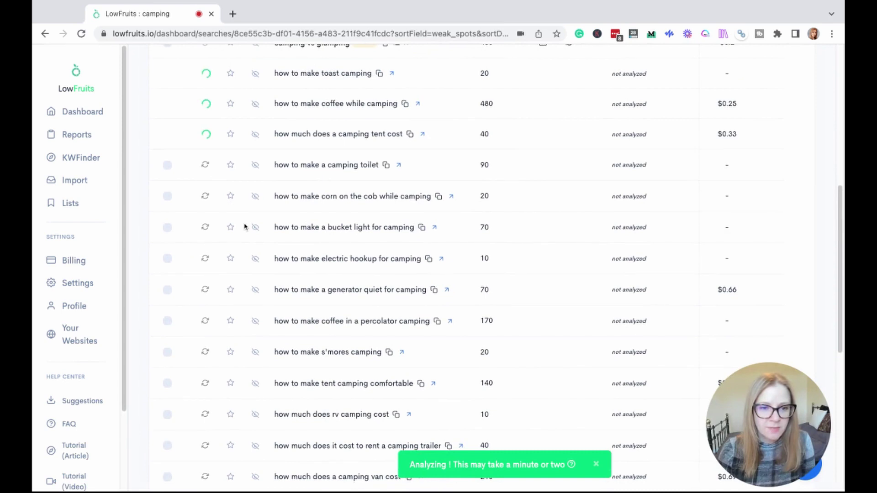
pyautogui.click(205, 224)
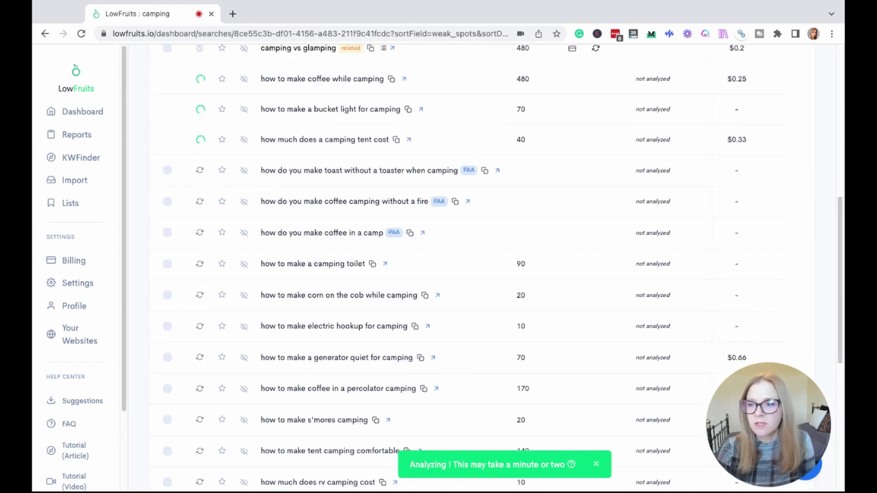
# Look through the updated keyword list and filter it by Pre-Purchase intent
pyautogui.scroll(-7, 457, 228)
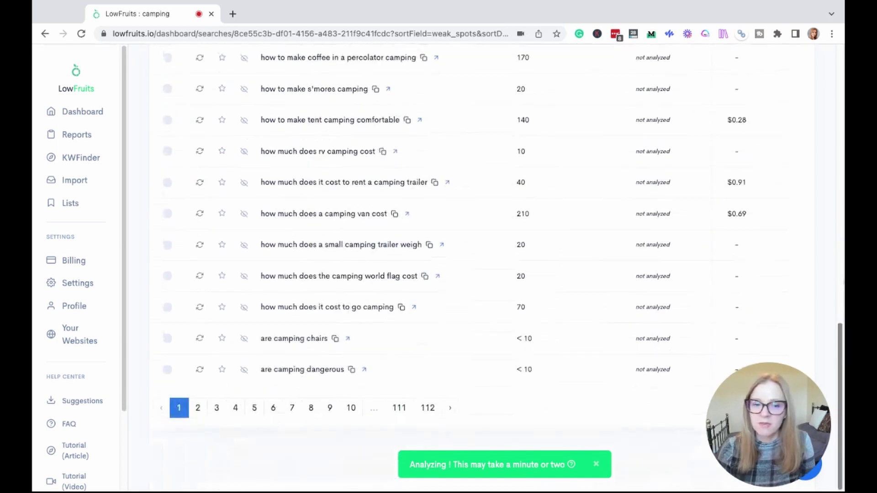
pyautogui.scroll(10, 456, 228)
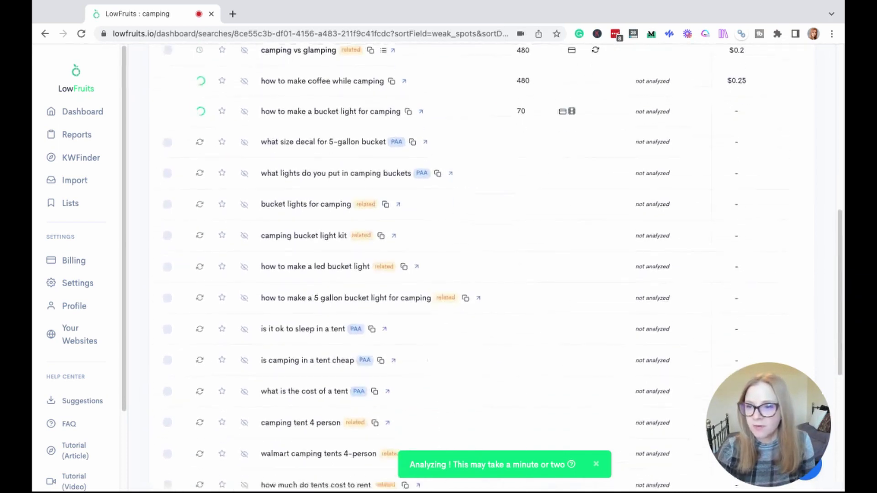
pyautogui.scroll(8, 513, 269)
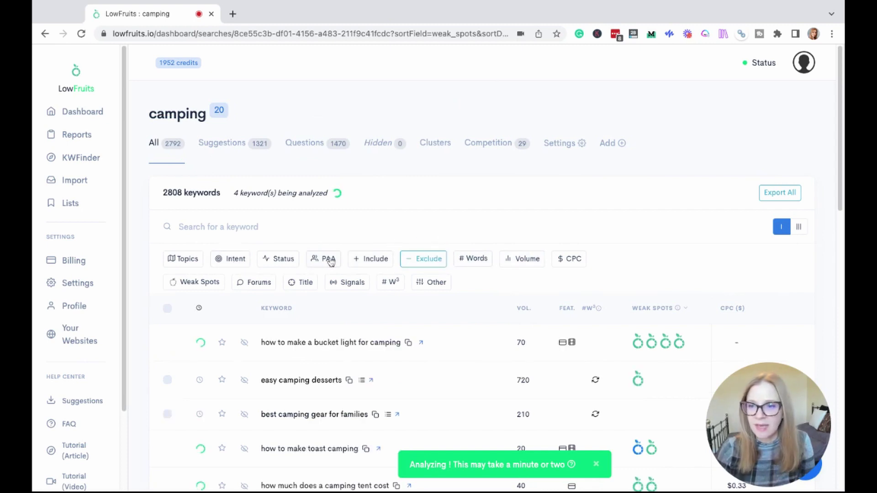
pyautogui.click(234, 259)
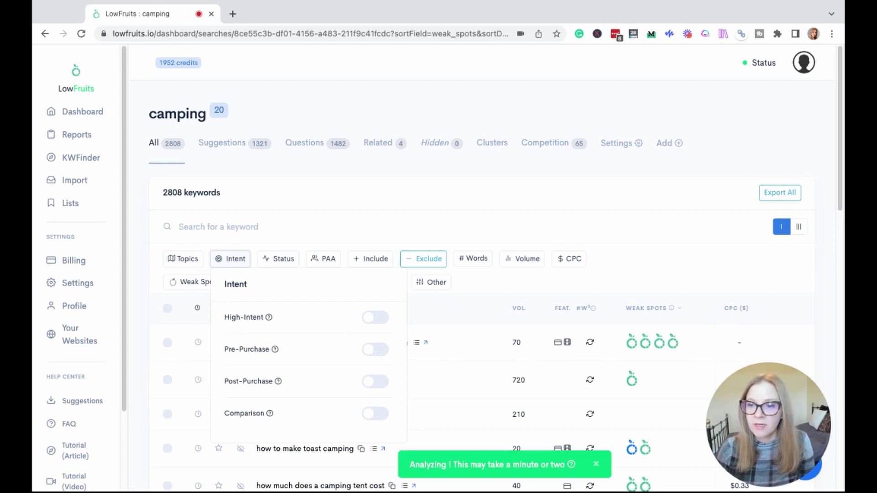
pyautogui.click(374, 349)
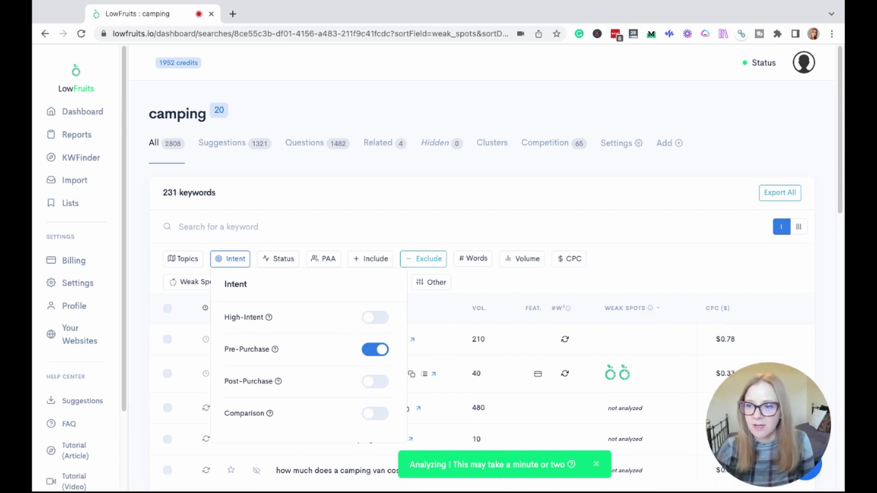
# Browse the pre-purchase keywords and start the analysis of a few "best" camping keywords
pyautogui.scroll(-8, 496, 263)
pyautogui.scroll(-1, 496, 262)
pyautogui.scroll(-1, 421, 234)
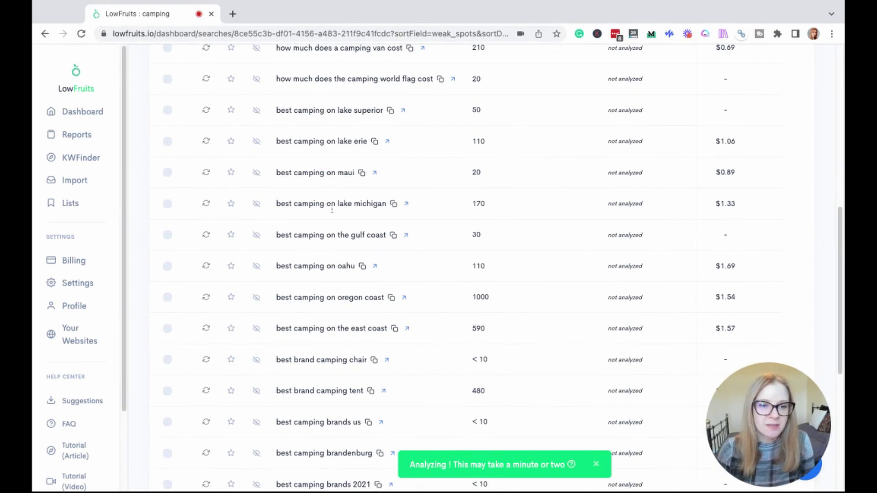
pyautogui.scroll(-3, 386, 268)
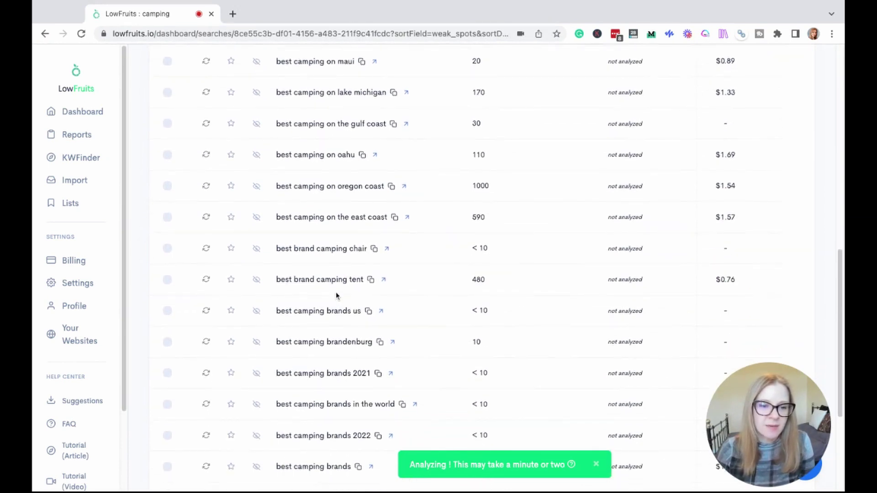
pyautogui.scroll(-1, 336, 296)
pyautogui.scroll(-4, 355, 293)
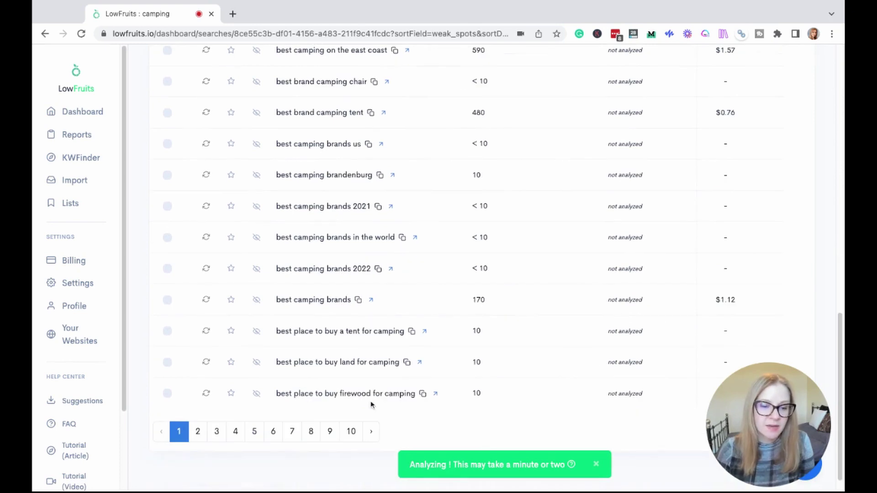
pyautogui.scroll(4, 238, 290)
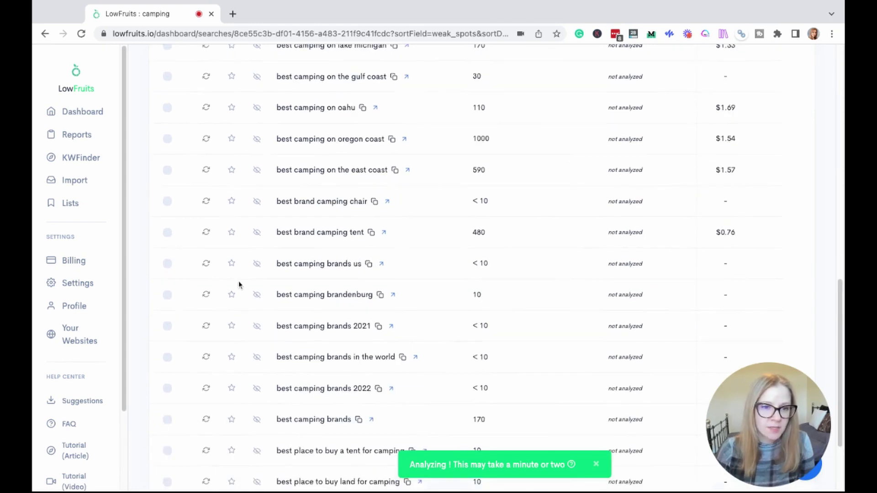
pyautogui.scroll(1, 238, 290)
pyautogui.click(203, 279)
pyautogui.click(206, 274)
# Switch the intent filter from Pre-Purchase to Comparison and look through the comparison keywords
pyautogui.click(230, 191)
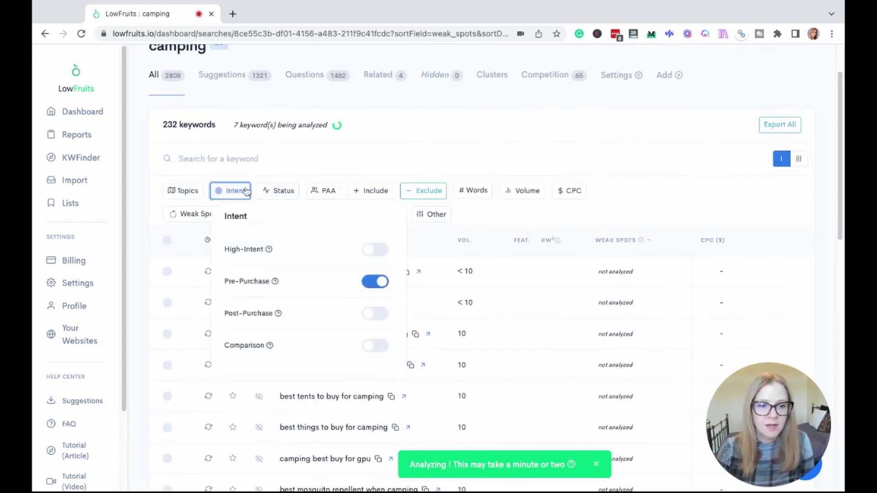
pyautogui.click(378, 287)
pyautogui.click(377, 348)
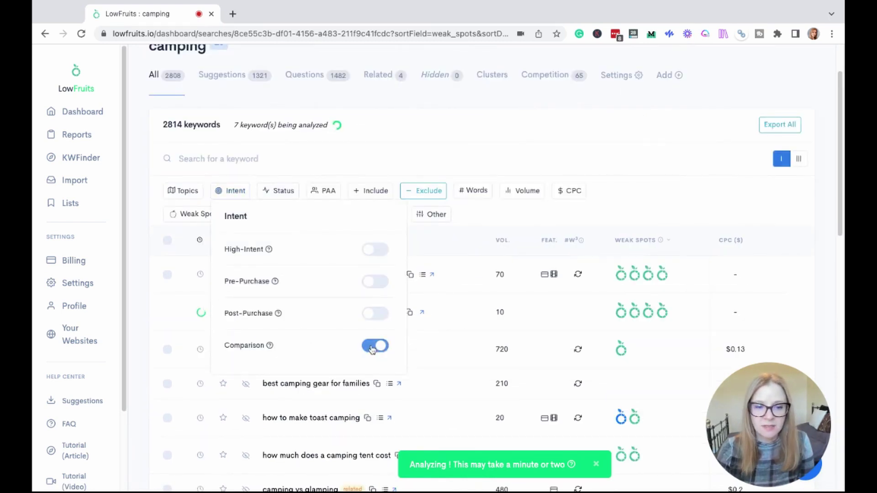
pyautogui.click(490, 209)
pyautogui.scroll(-15, 523, 284)
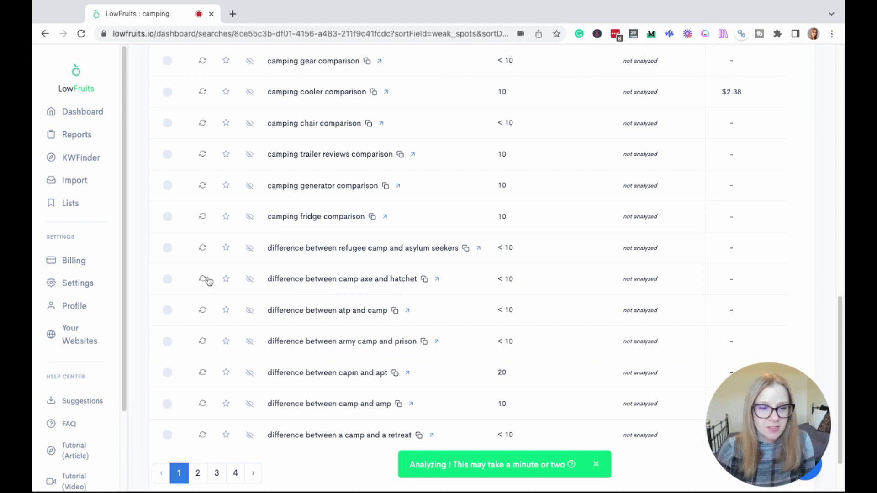
# Start the analysis of the comparison keywords "cost of camping vs hotel" and "tent camping vs camper"
pyautogui.scroll(4, 203, 280)
pyautogui.scroll(3, 205, 295)
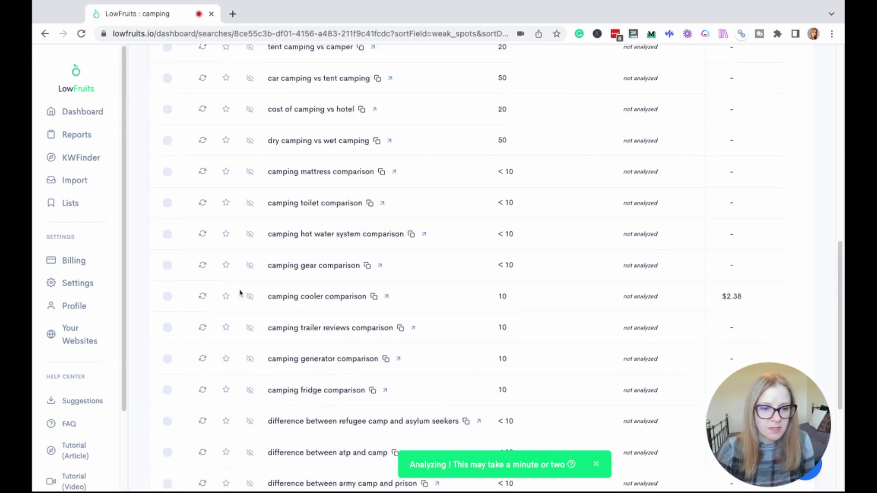
pyautogui.click(203, 197)
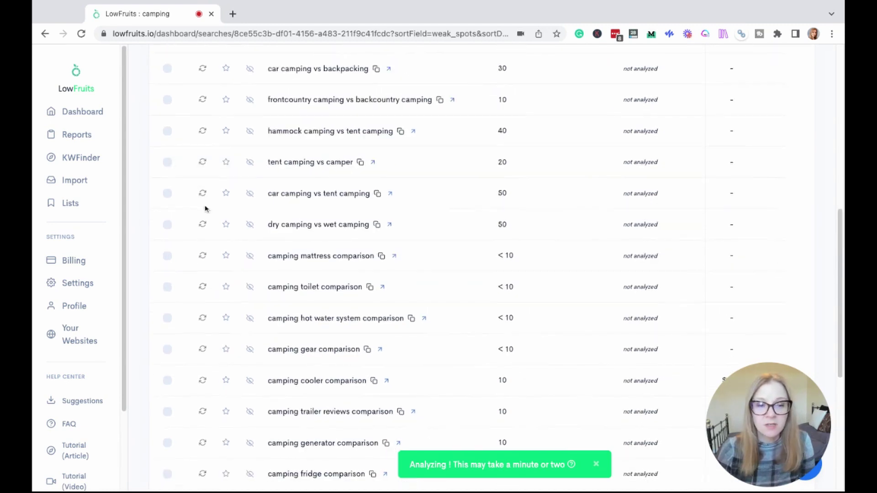
pyautogui.click(202, 162)
pyautogui.scroll(10, 319, 192)
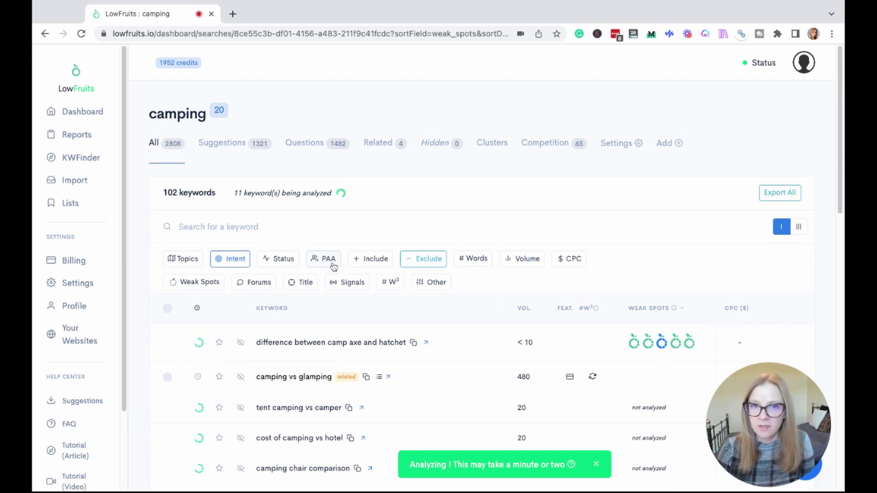
# Filter the keywords to PAA questions only and turn off the Comparison intent filter
pyautogui.click(332, 264)
pyautogui.click(473, 318)
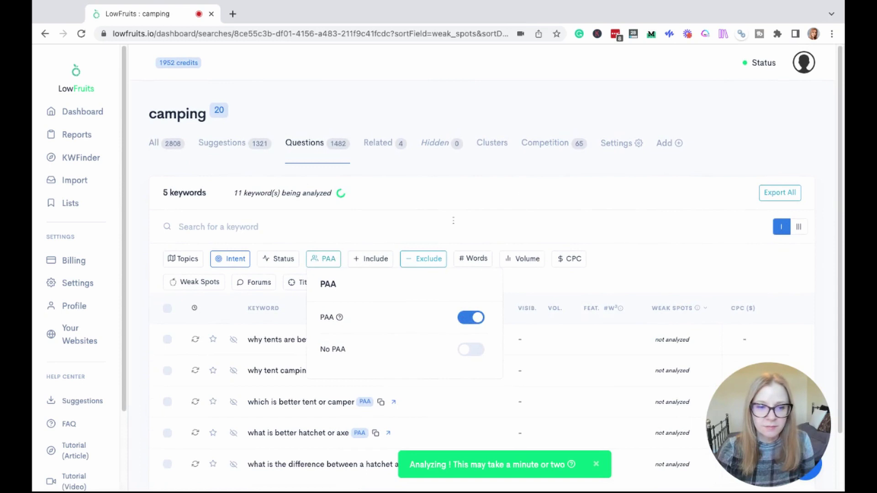
pyautogui.click(234, 259)
pyautogui.click(376, 414)
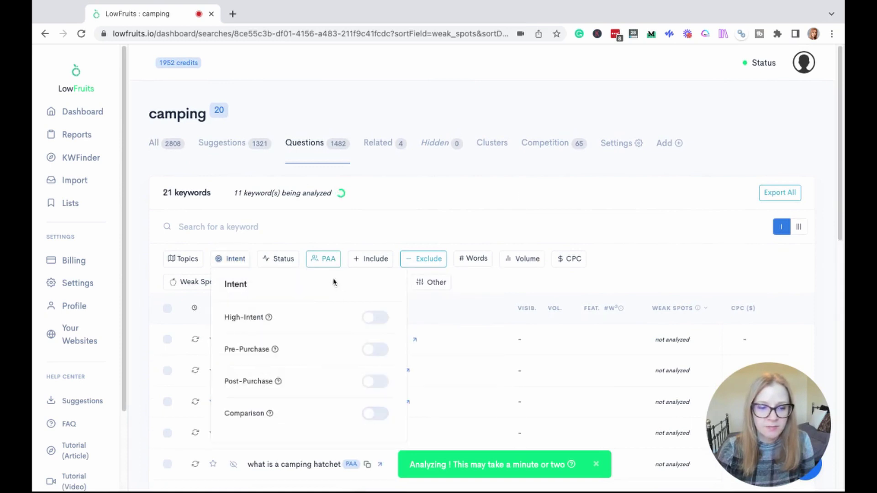
# Start the analysis of a few PAA questions, including "how do you get firewood when backpacking"
pyautogui.scroll(-2, 838, 168)
pyautogui.scroll(-3, 838, 168)
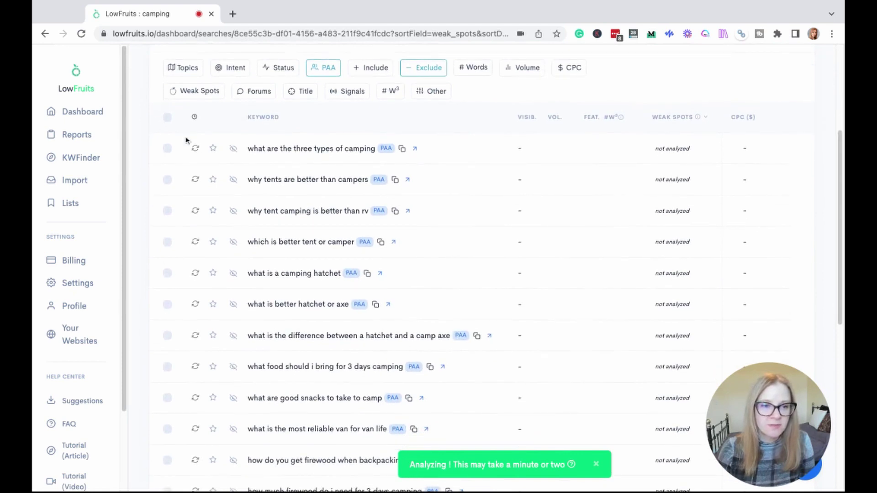
pyautogui.click(196, 149)
pyautogui.click(195, 179)
pyautogui.scroll(-10, 229, 408)
pyautogui.click(195, 398)
pyautogui.click(195, 275)
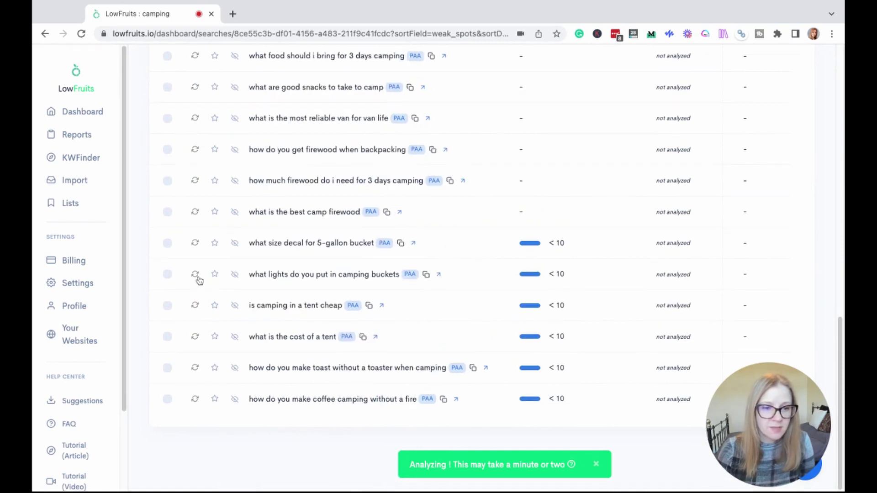
pyautogui.scroll(1, 197, 246)
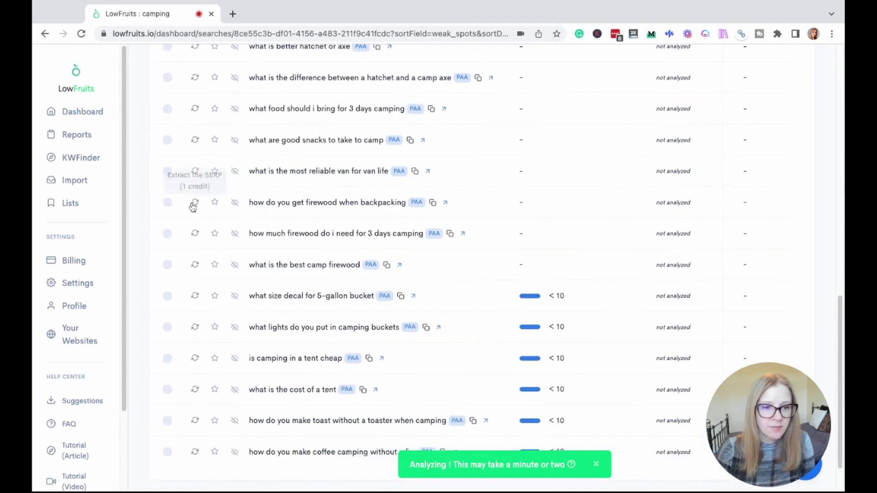
pyautogui.click(193, 204)
pyautogui.click(195, 200)
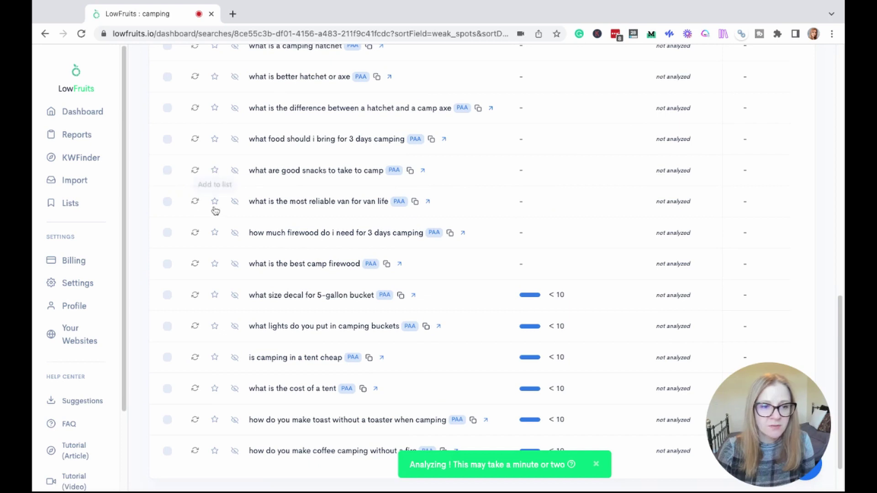
pyautogui.scroll(1, 216, 220)
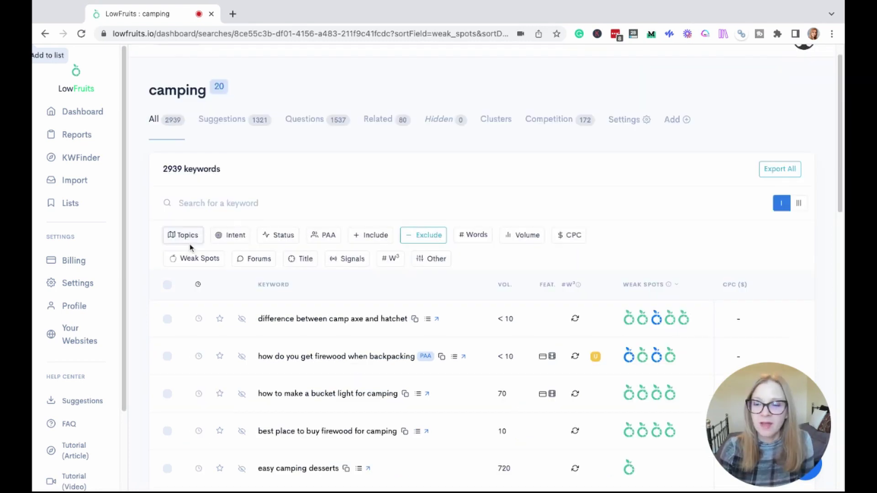
# Filter the full keyword list by the Dogs topic and look over the matching keywords
pyautogui.click(187, 236)
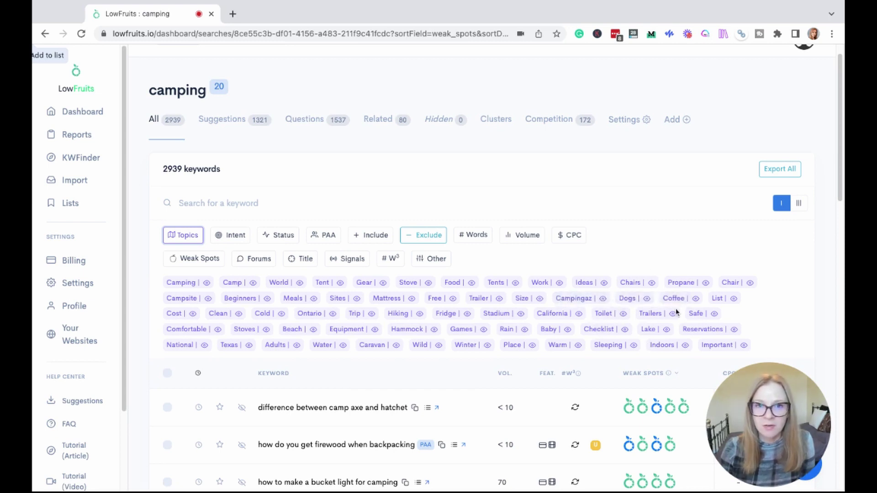
pyautogui.click(629, 300)
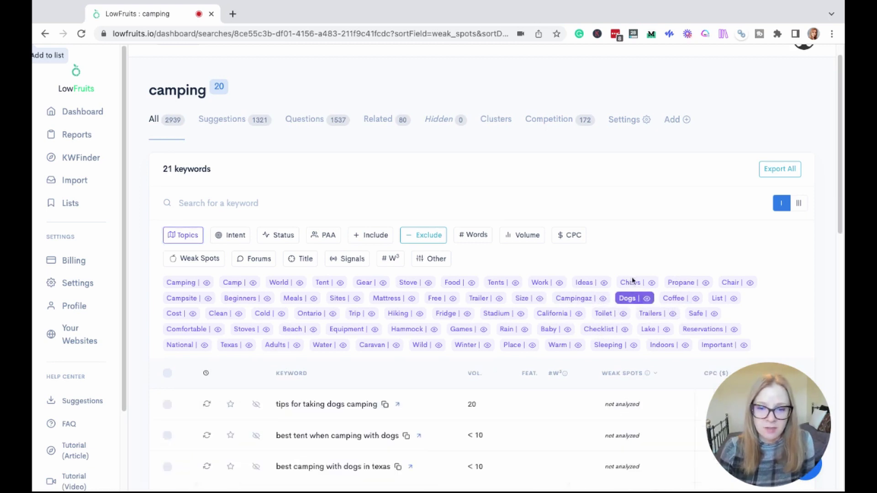
pyautogui.scroll(-5, 830, 201)
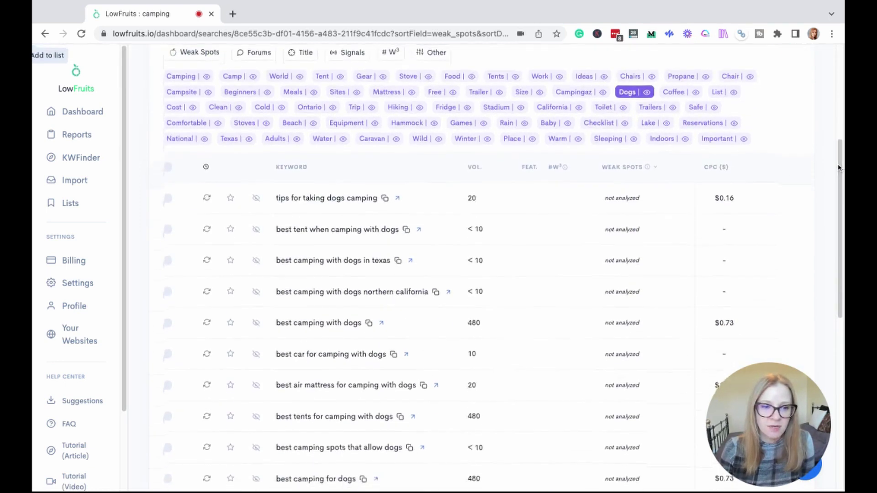
# Analyze "tips for taking dogs camping", "best tent when camping with dogs", "best camping with dogs" and "do dogs like camping"
pyautogui.click(208, 181)
pyautogui.click(207, 211)
pyautogui.scroll(-3, 263, 251)
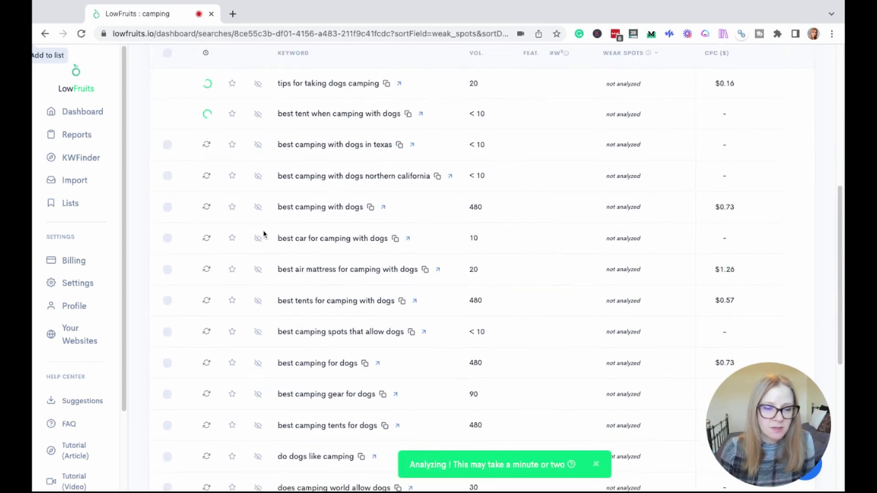
pyautogui.click(207, 207)
pyautogui.scroll(-5, 264, 253)
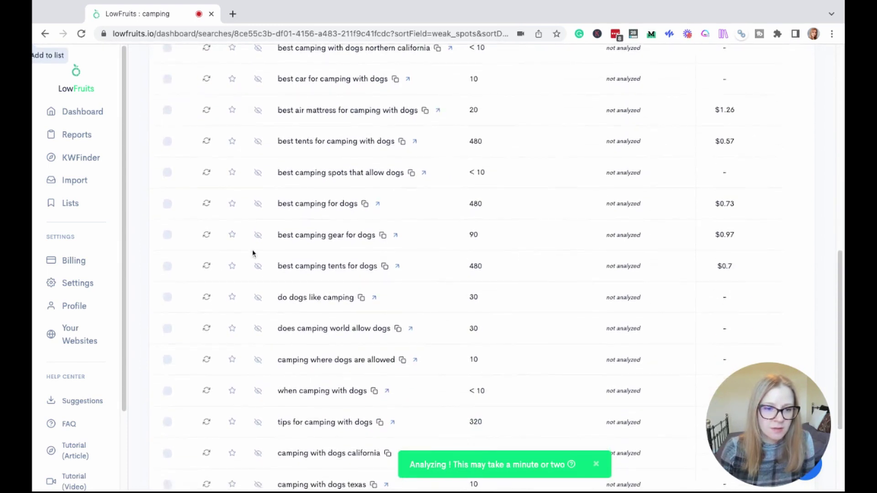
pyautogui.click(206, 297)
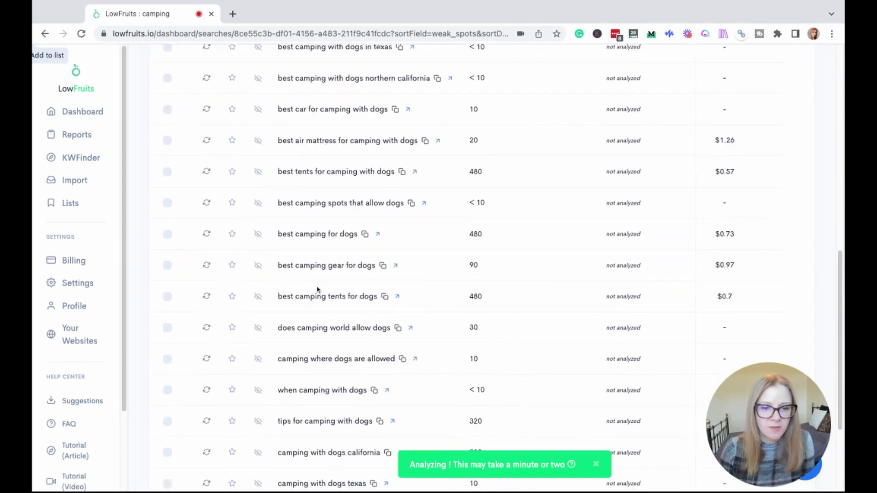
pyautogui.scroll(10, 379, 301)
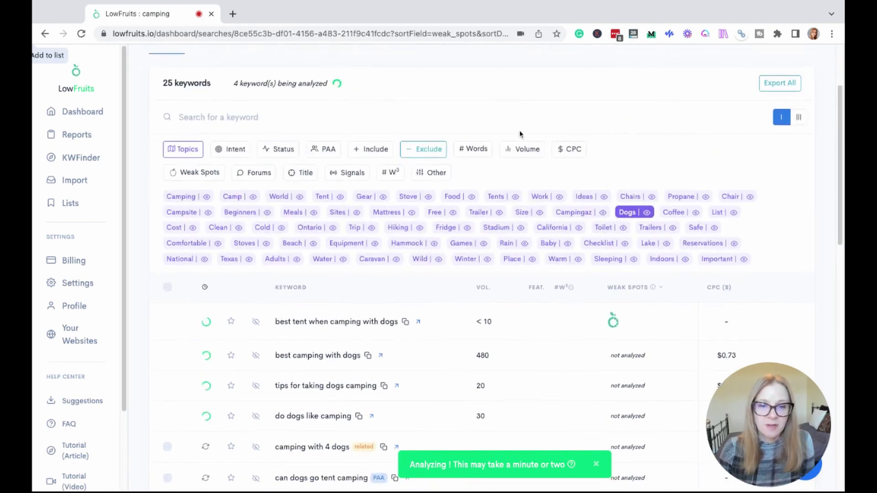
# Collapse the topic list, set the minimum search volume to 50 and sort the keywords by highest volume
pyautogui.click(183, 148)
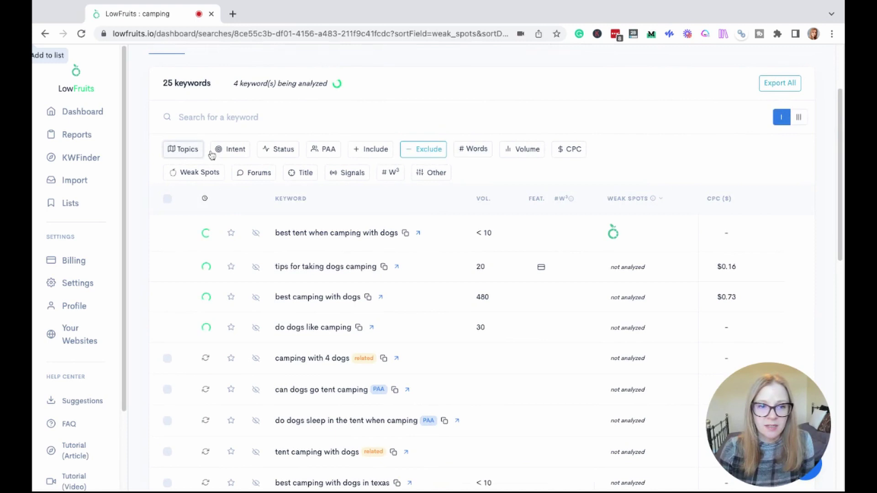
pyautogui.click(525, 151)
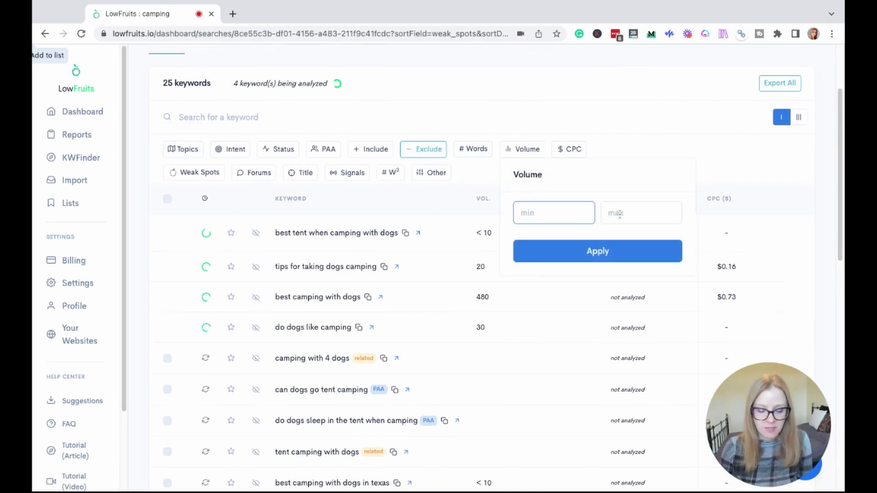
pyautogui.write('50')
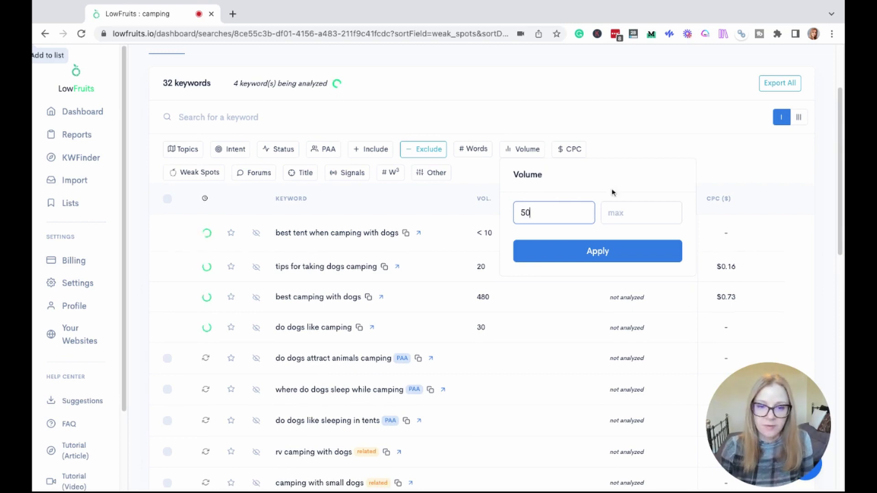
pyautogui.click(627, 251)
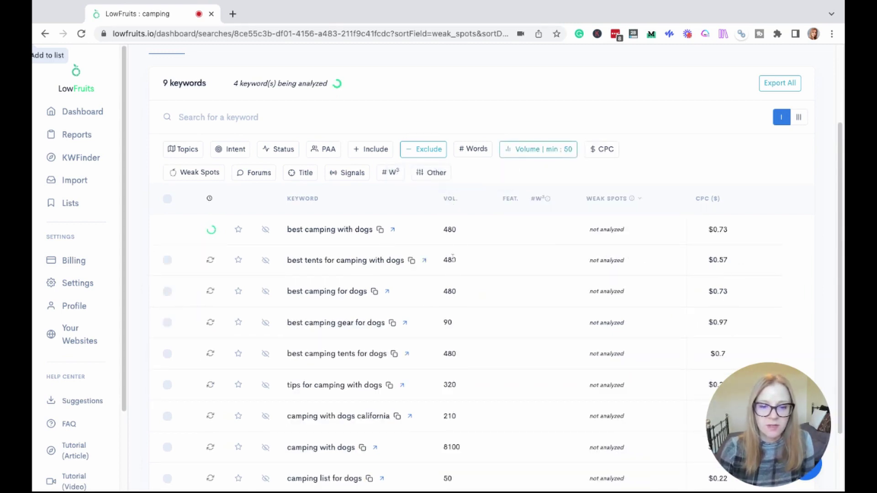
pyautogui.click(451, 199)
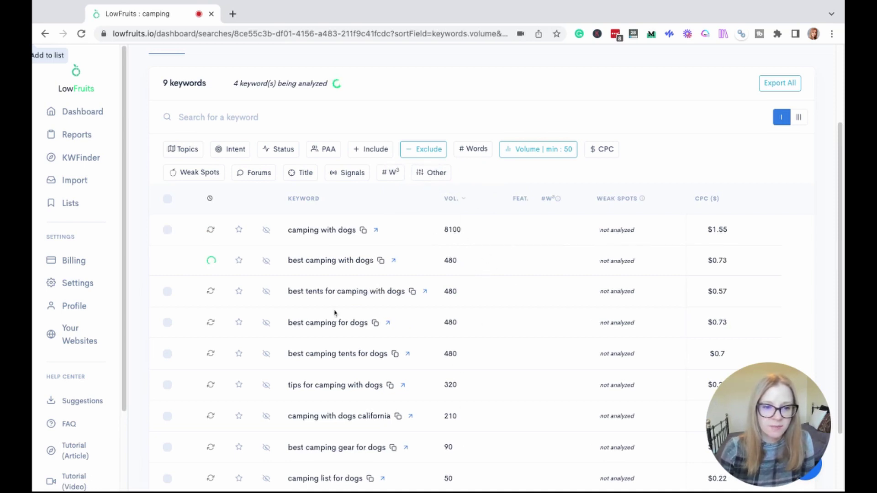
# Remove the Dogs topic filter and collapse the topic list
pyautogui.click(181, 151)
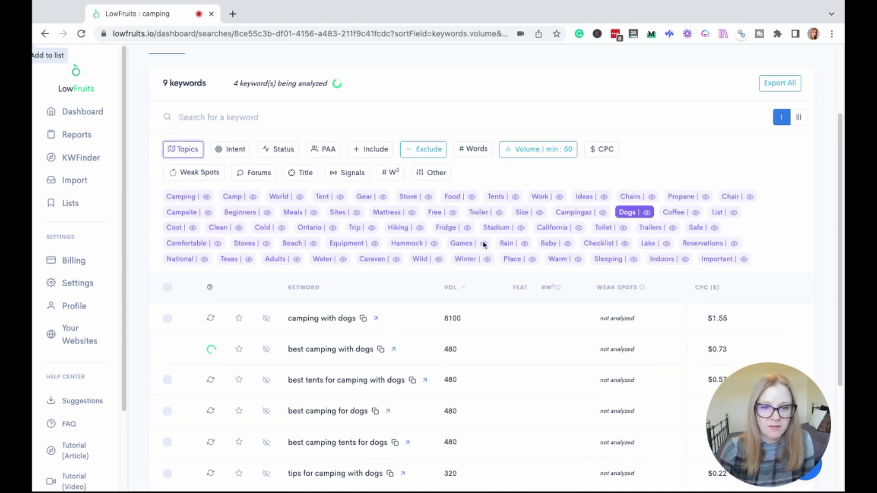
pyautogui.click(627, 214)
pyautogui.click(185, 150)
pyautogui.scroll(-1, 316, 214)
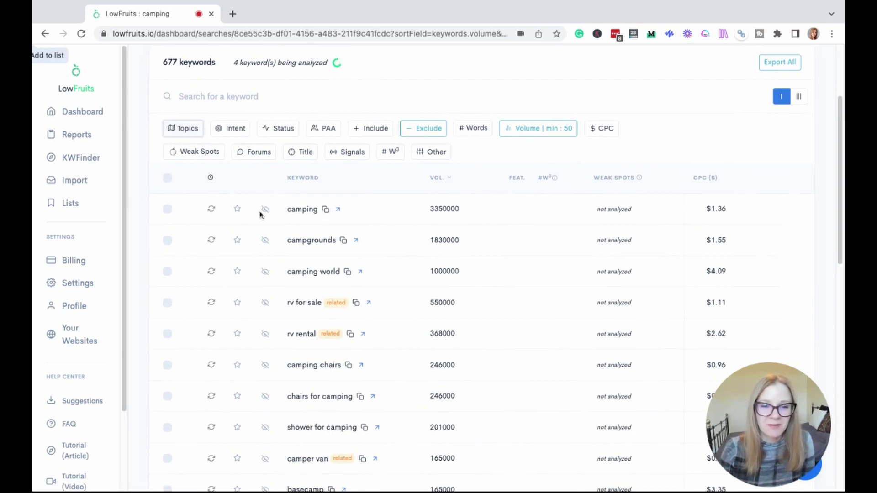
# Set the maximum search volume to 2000 in the volume filter
pyautogui.scroll(3, 421, 222)
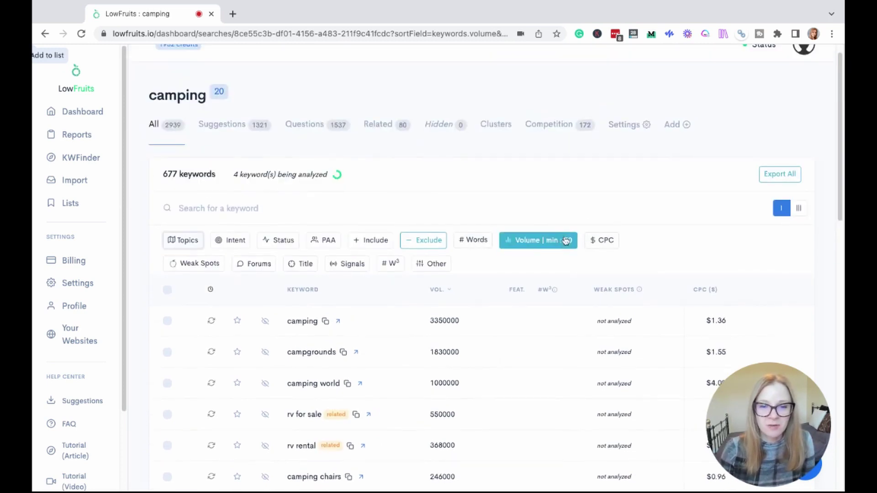
pyautogui.click(538, 240)
pyautogui.click(649, 297)
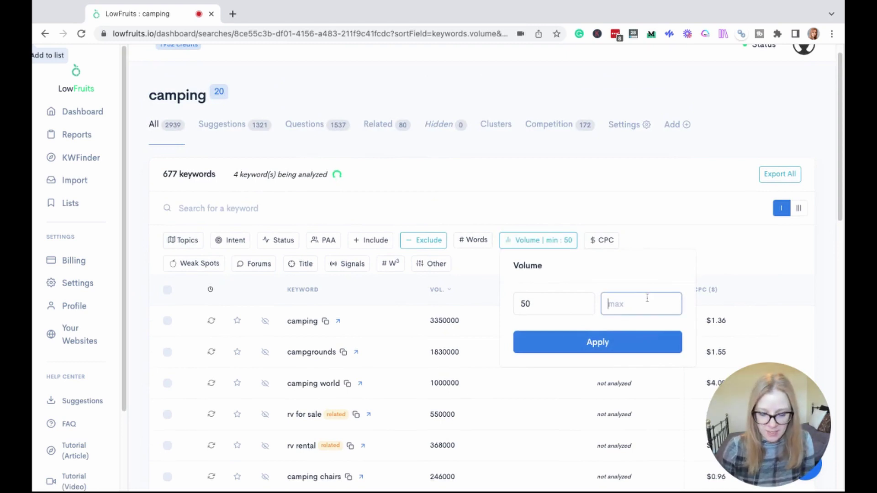
pyautogui.write('2000')
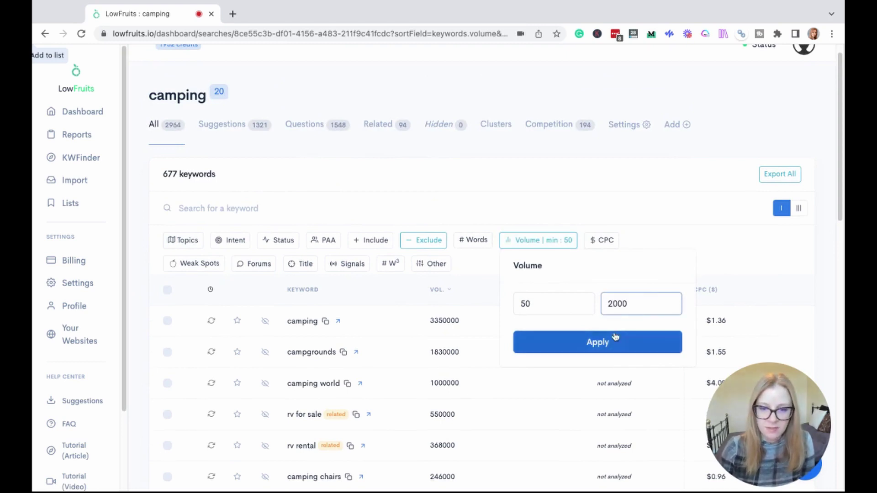
pyautogui.click(611, 338)
# Start the analysis of "best camping in oregon", "free camping colorado" and "best camping gifts"
pyautogui.scroll(-4, 661, 289)
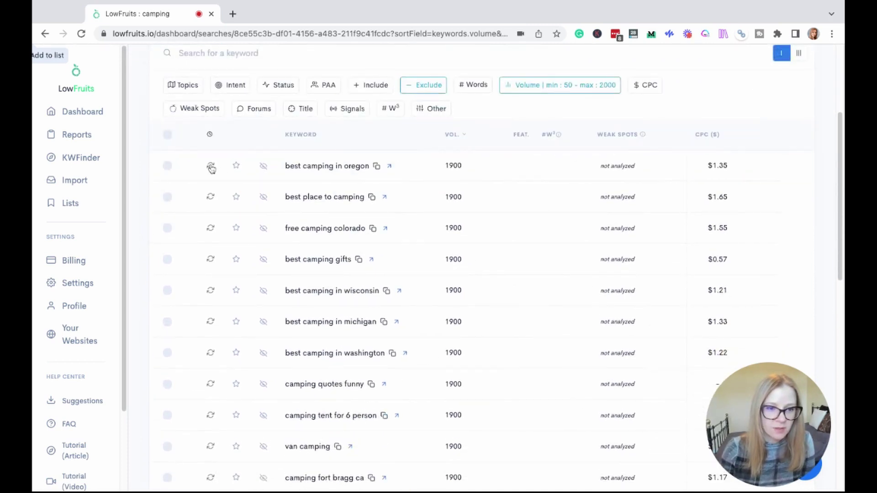
pyautogui.click(210, 166)
pyautogui.scroll(-1, 215, 242)
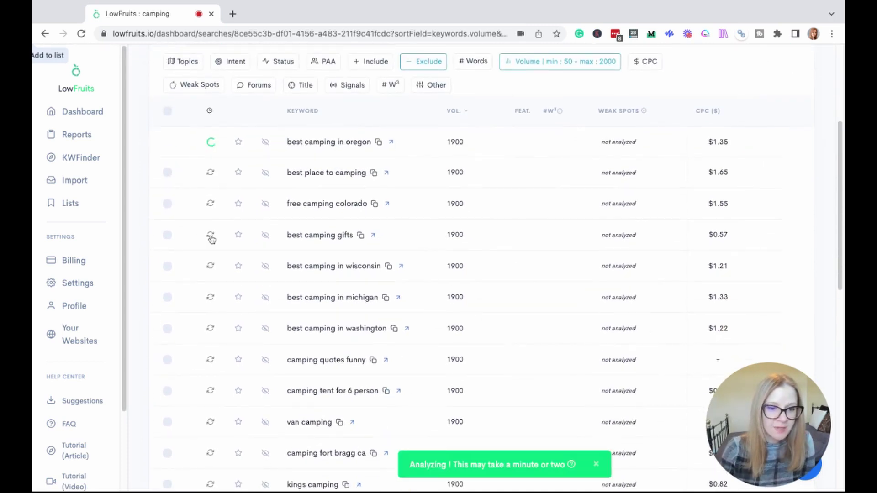
pyautogui.click(210, 235)
pyautogui.click(211, 233)
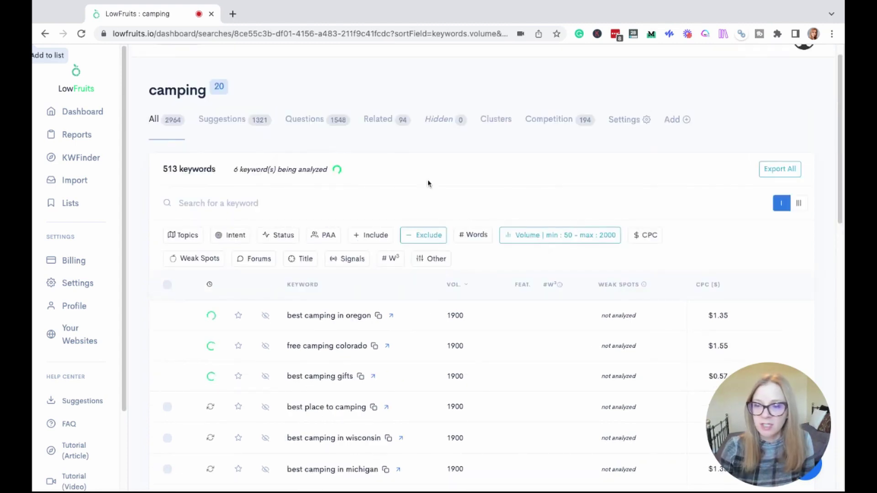
# Return to the unfiltered list of all keywords and inspect the weak spot details of "difference between camp axe and hatchet"
pyautogui.click(166, 126)
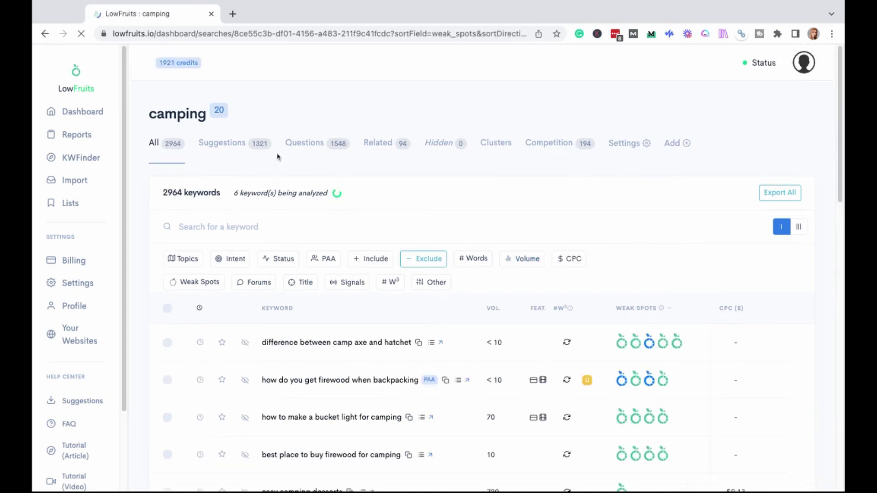
pyautogui.scroll(-2, 842, 160)
pyautogui.scroll(-10, 843, 161)
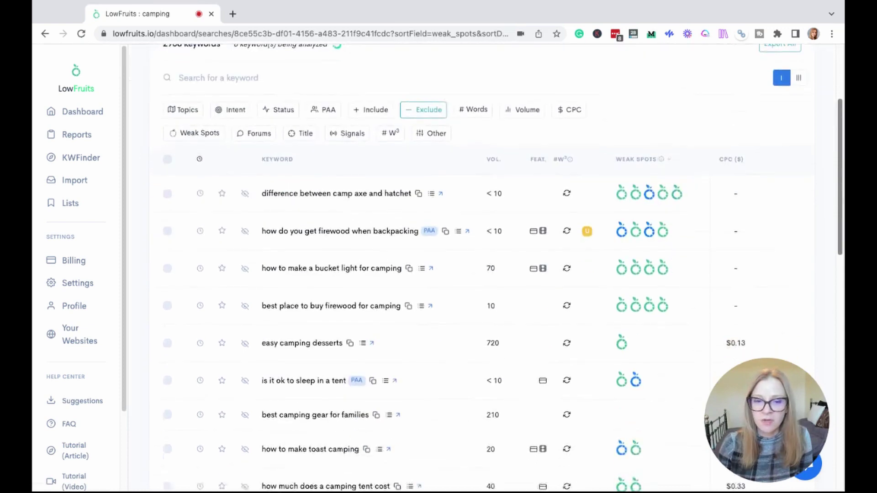
pyautogui.scroll(8, 503, 263)
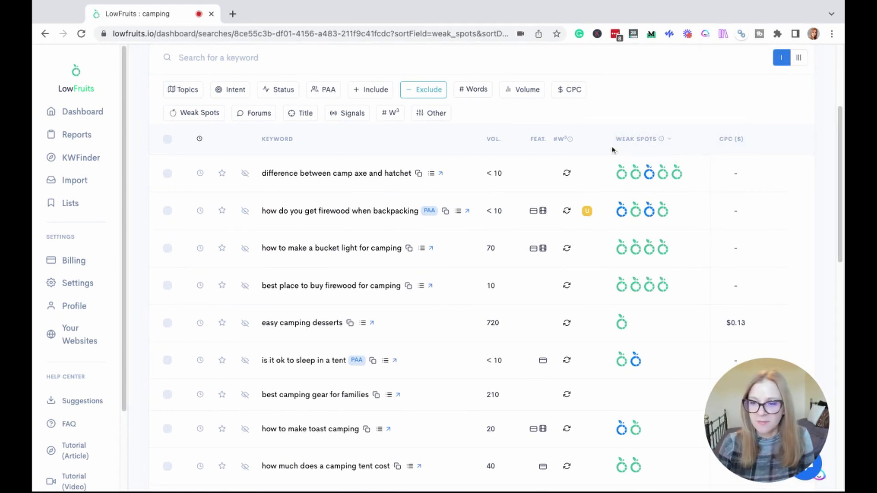
pyautogui.moveTo(618, 180)
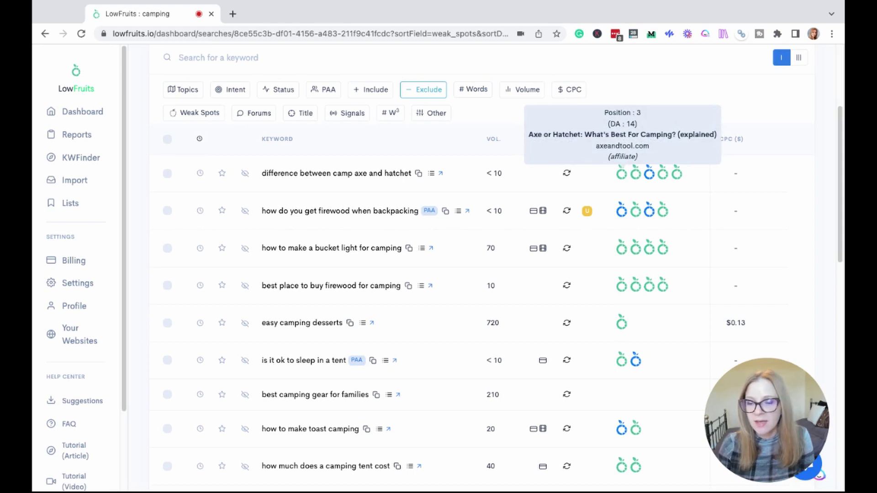
pyautogui.moveTo(648, 175)
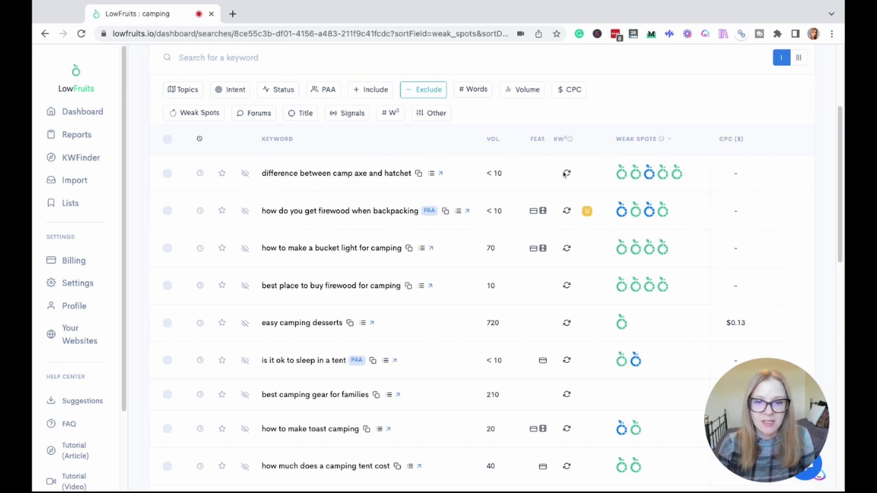
# Examine the weak spot details of "difference between camp axe and hatchet" and the keywords without weak spots at the end of the list
pyautogui.moveTo(674, 181)
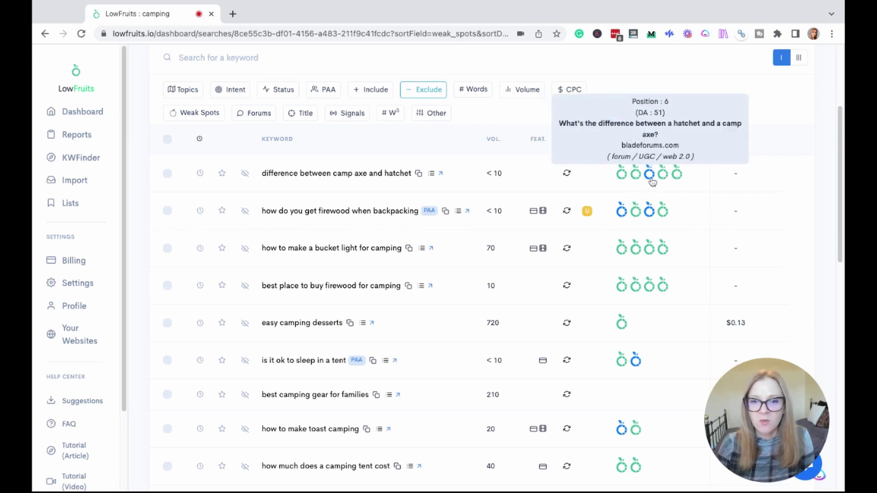
pyautogui.moveTo(258, 173); pyautogui.dragTo(426, 174)
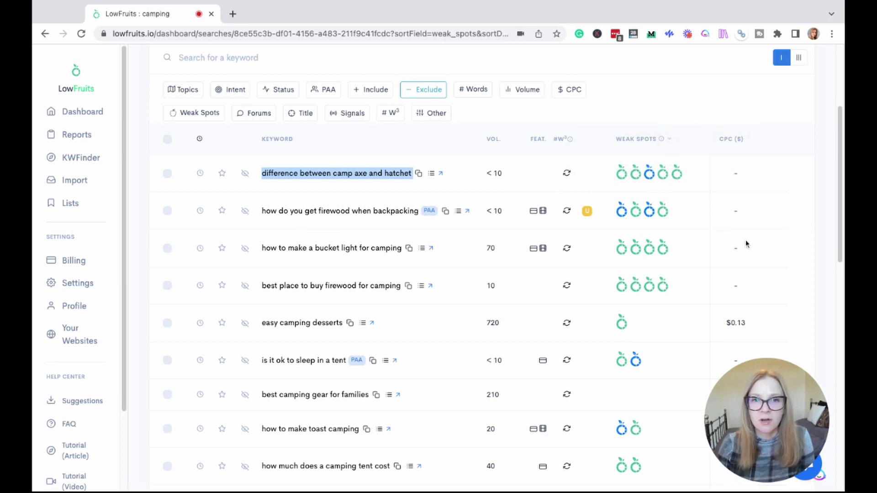
pyautogui.scroll(-1, 838, 333)
pyautogui.scroll(-10, 838, 333)
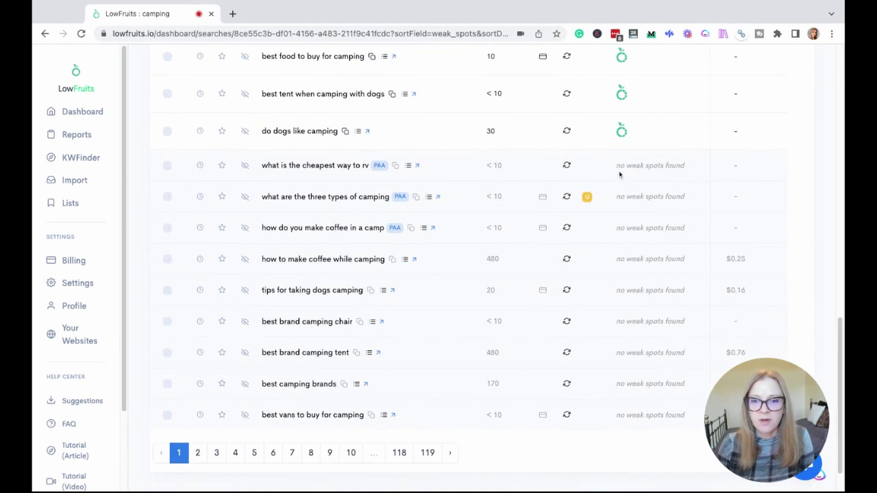
pyautogui.moveTo(618, 172); pyautogui.dragTo(615, 168)
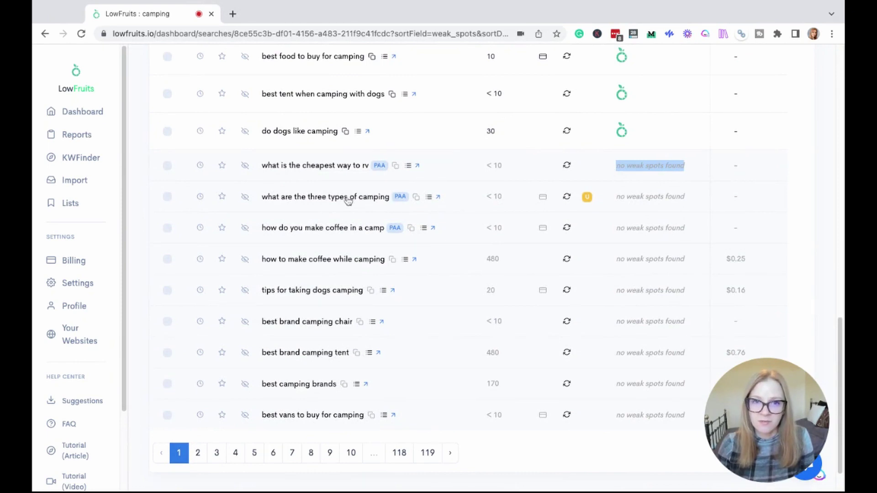
pyautogui.scroll(12, 839, 326)
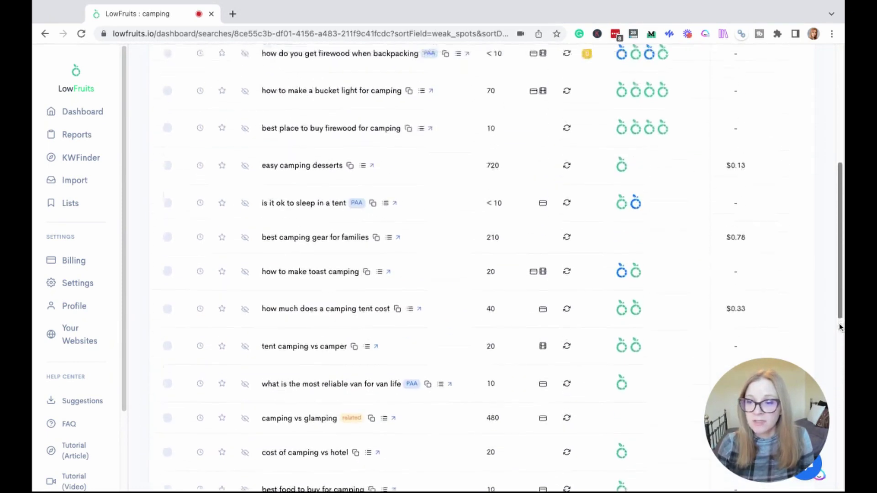
pyautogui.scroll(4, 839, 327)
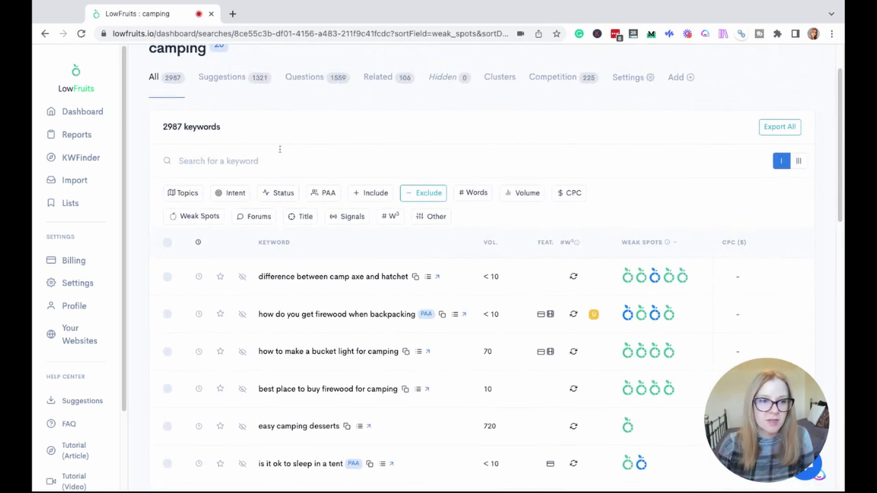
# Extract the word count for all keywords on the current page except the five without weak spots
pyautogui.scroll(-5, 180, 197)
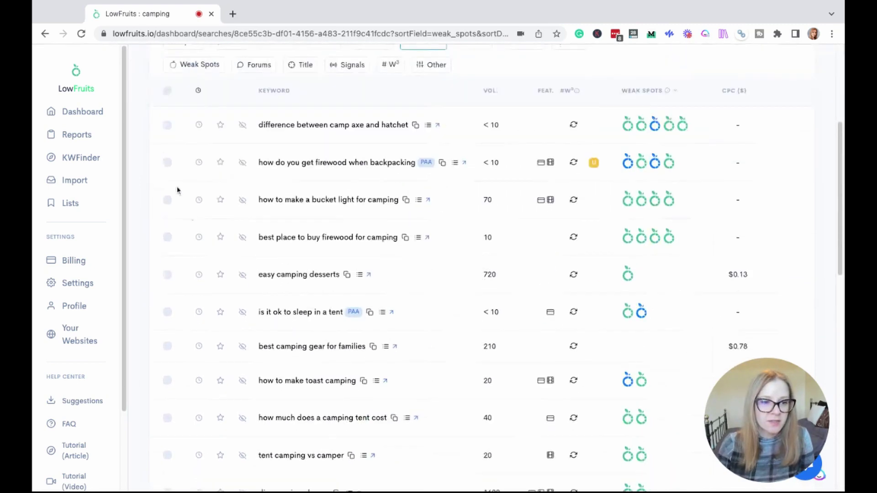
pyautogui.moveTo(169, 100)
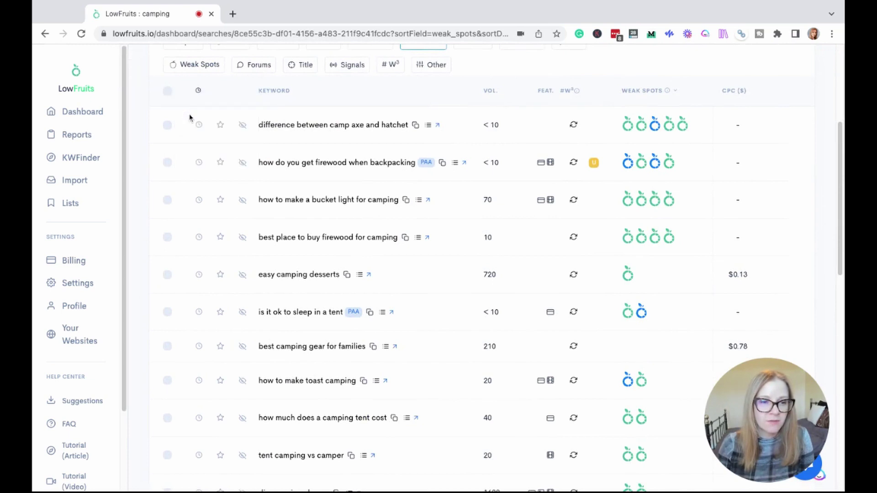
pyautogui.click(161, 108)
pyautogui.scroll(-10, 842, 166)
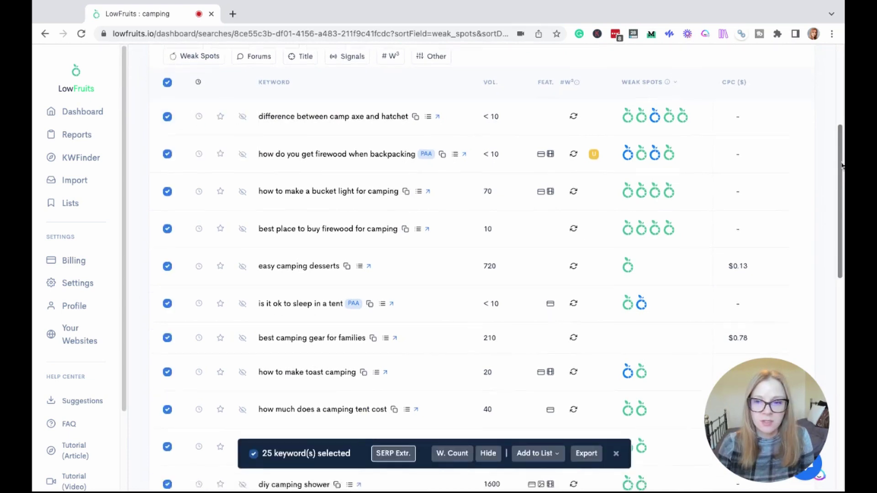
pyautogui.click(167, 370)
pyautogui.click(167, 338)
pyautogui.click(167, 307)
pyautogui.click(167, 275)
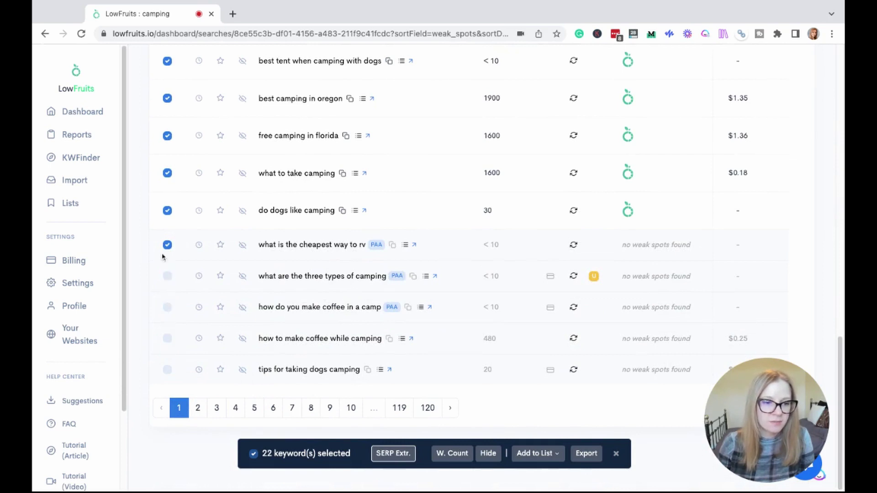
pyautogui.click(167, 244)
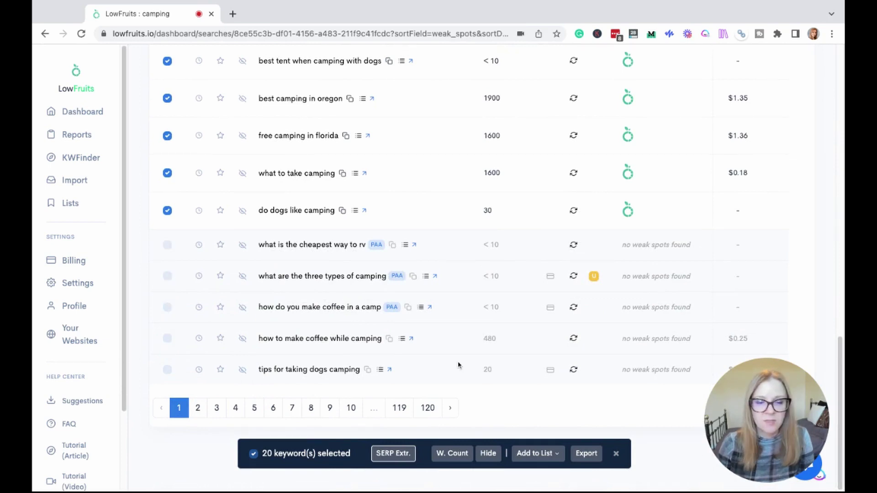
pyautogui.click(451, 458)
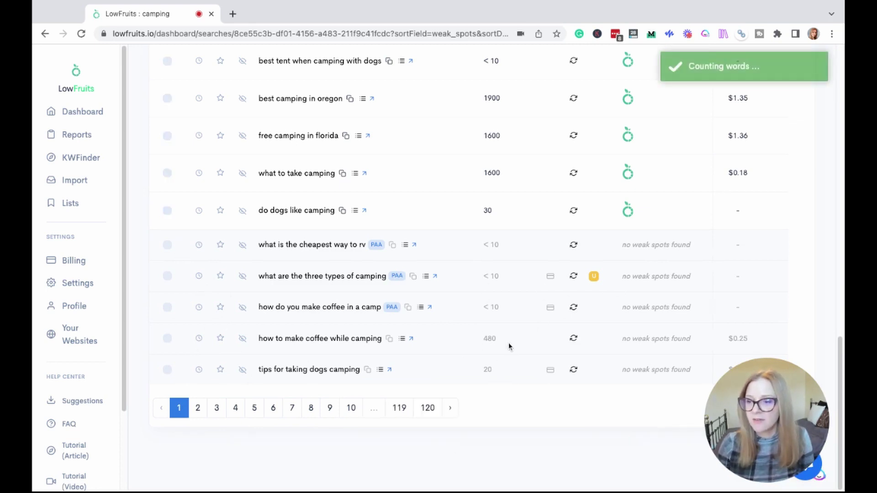
# Compare the word counts of the analyzed keywords, from "difference between camp axe and hatchet" through "best camping gear for families" and further down
pyautogui.scroll(10, 510, 348)
pyautogui.scroll(6, 510, 348)
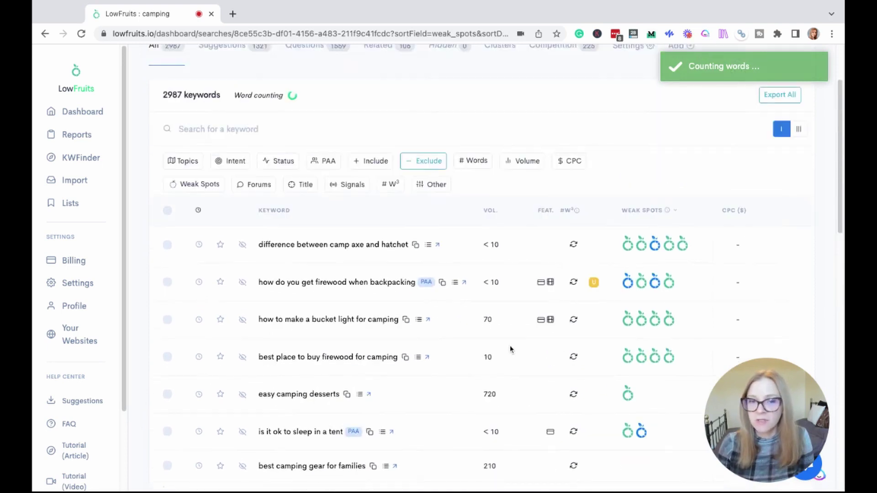
pyautogui.scroll(-3, 510, 348)
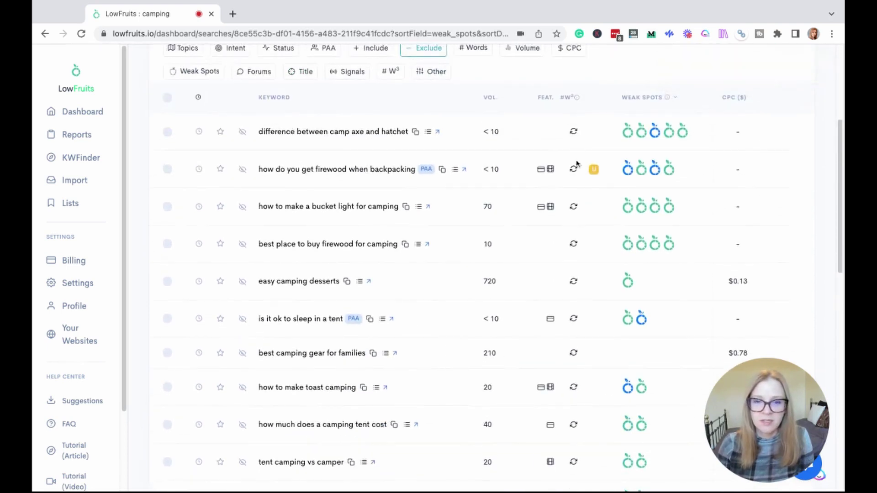
pyautogui.scroll(5, 576, 237)
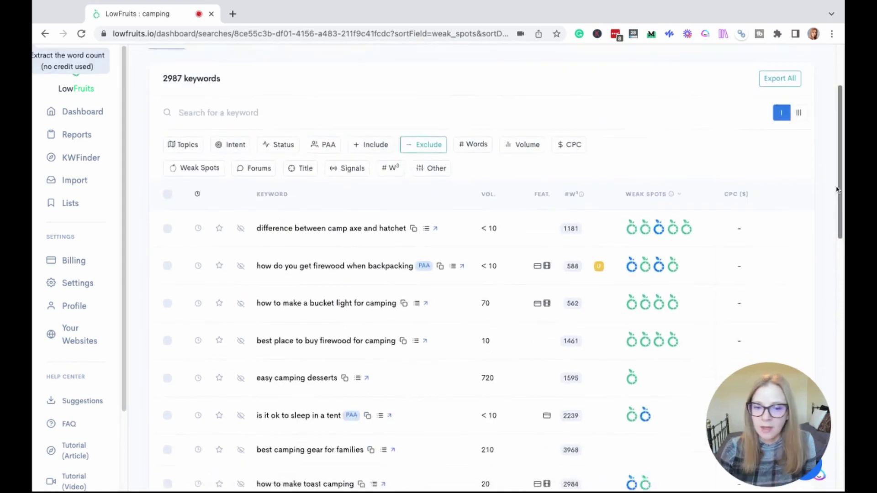
pyautogui.scroll(-3, 836, 189)
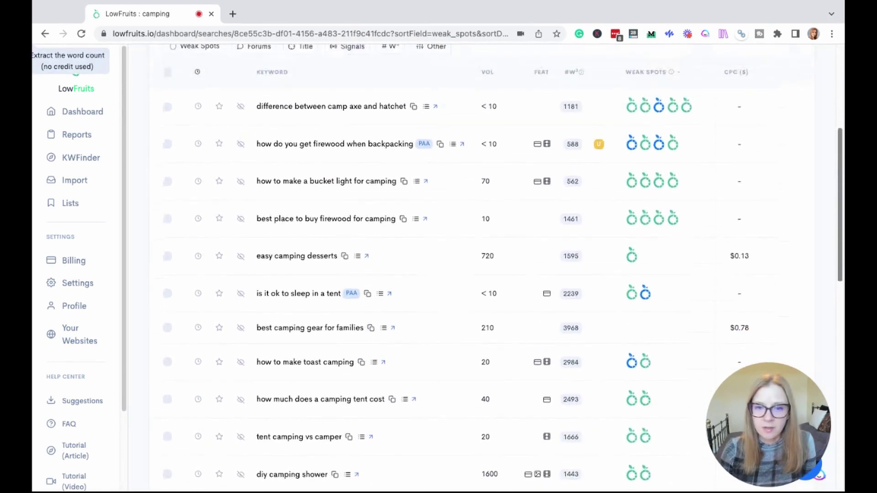
pyautogui.moveTo(548, 109)
pyautogui.mouseDown()
pyautogui.moveTo(590, 280)
pyautogui.moveTo(590, 267)
pyautogui.mouseUp()
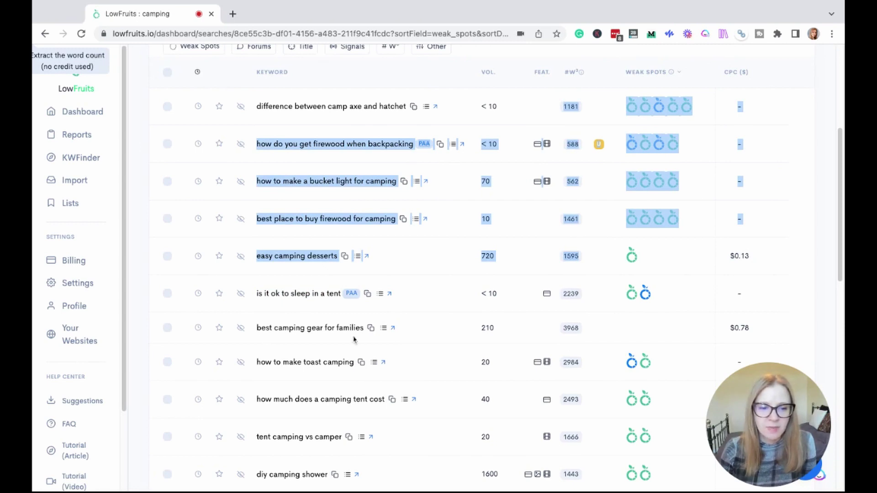
pyautogui.doubleClick(599, 331)
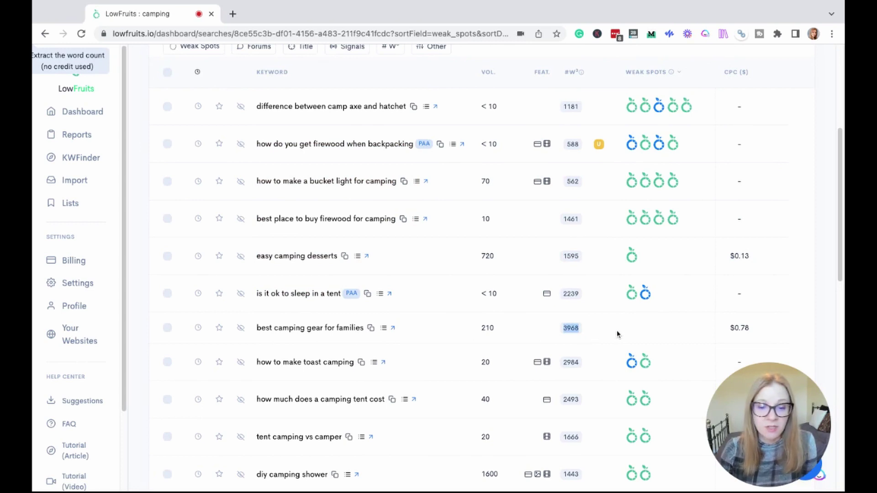
pyautogui.moveTo(839, 223); pyautogui.dragTo(838, 224)
pyautogui.scroll(-5, 838, 227)
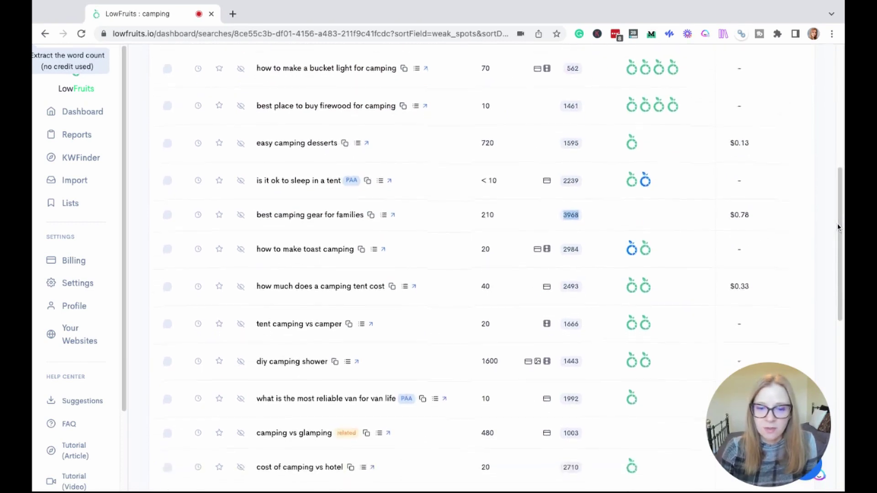
pyautogui.scroll(-2, 482, 268)
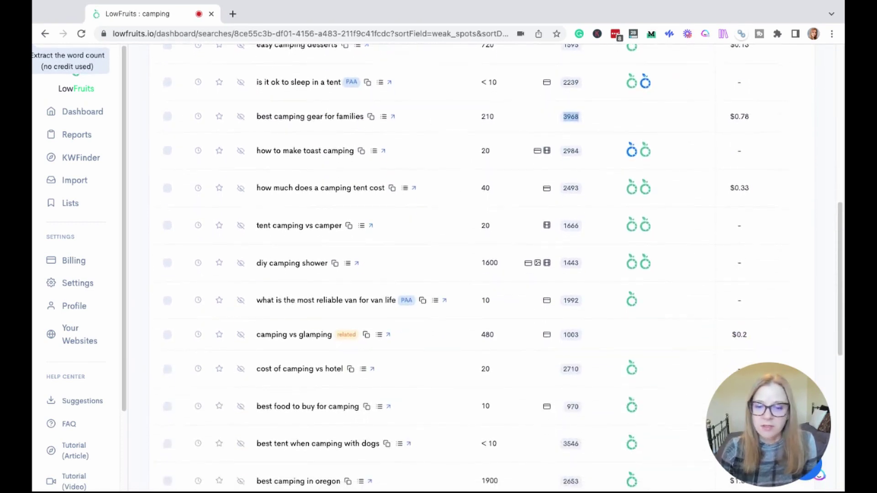
pyautogui.scroll(8, 482, 268)
pyautogui.scroll(-1, 482, 268)
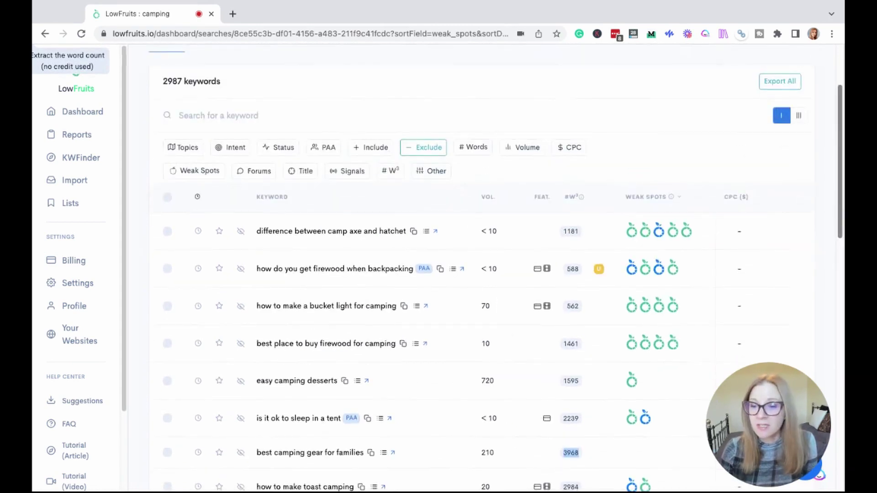
pyautogui.scroll(1, 770, 226)
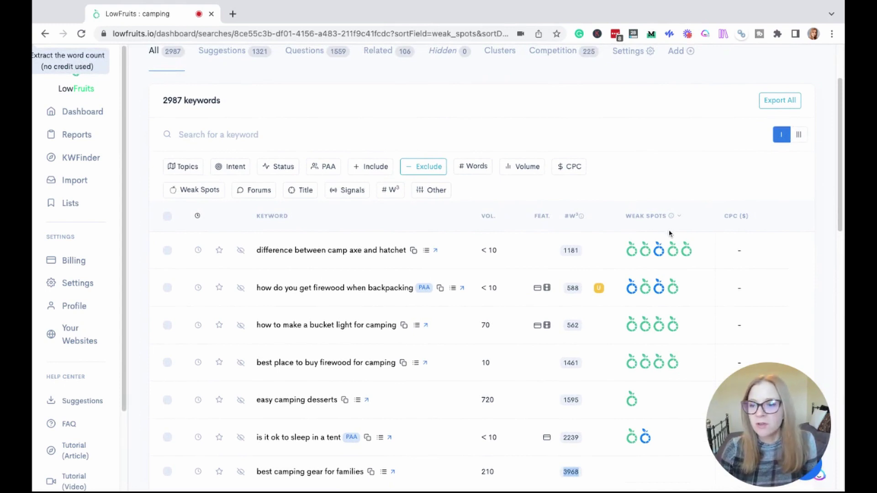
pyautogui.scroll(-1, 670, 234)
pyautogui.scroll(2, 669, 234)
pyautogui.scroll(-1, 495, 266)
pyautogui.scroll(1, 495, 266)
pyautogui.scroll(2, 482, 265)
pyautogui.scroll(-1, 482, 266)
pyautogui.scroll(1, 483, 266)
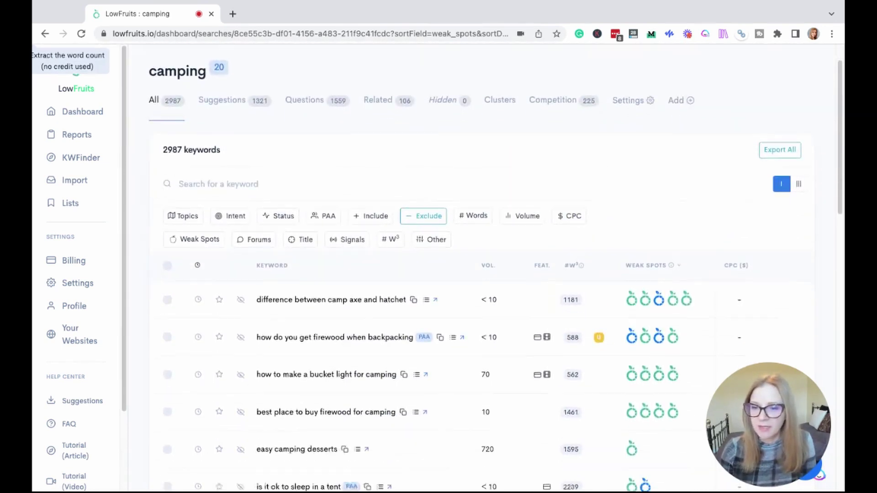
# Export all keywords on the current page and download the resulting camping xlsx file
pyautogui.scroll(-1, 299, 221)
pyautogui.moveTo(166, 236)
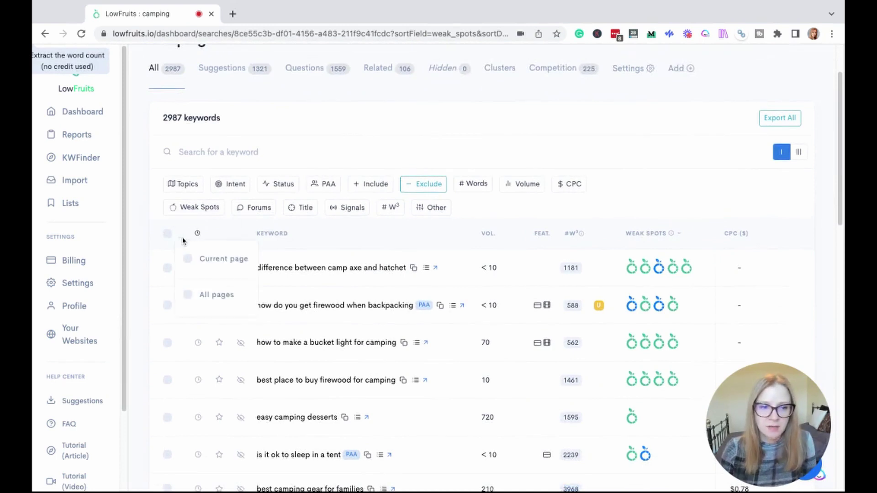
pyautogui.click(188, 258)
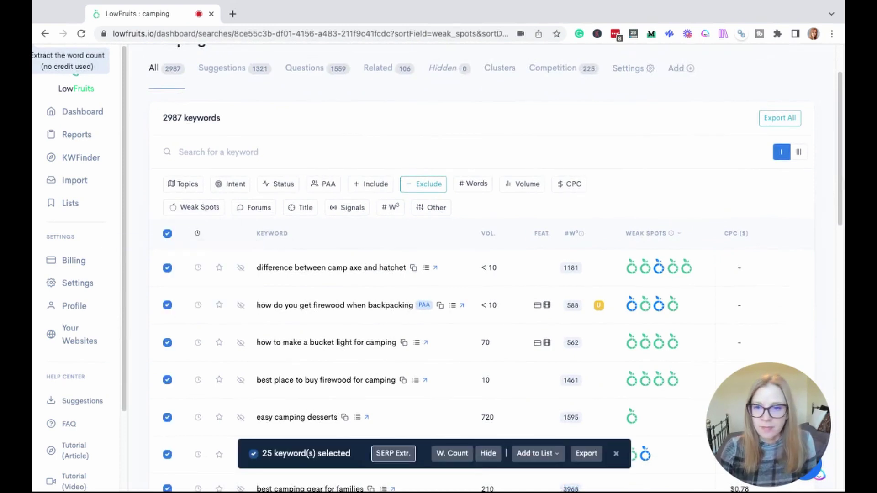
pyautogui.click(585, 455)
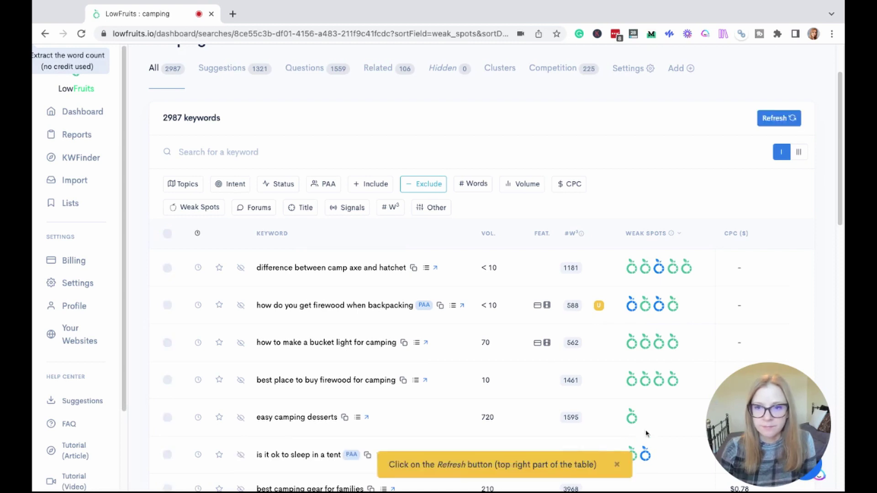
pyautogui.click(776, 120)
pyautogui.click(779, 195)
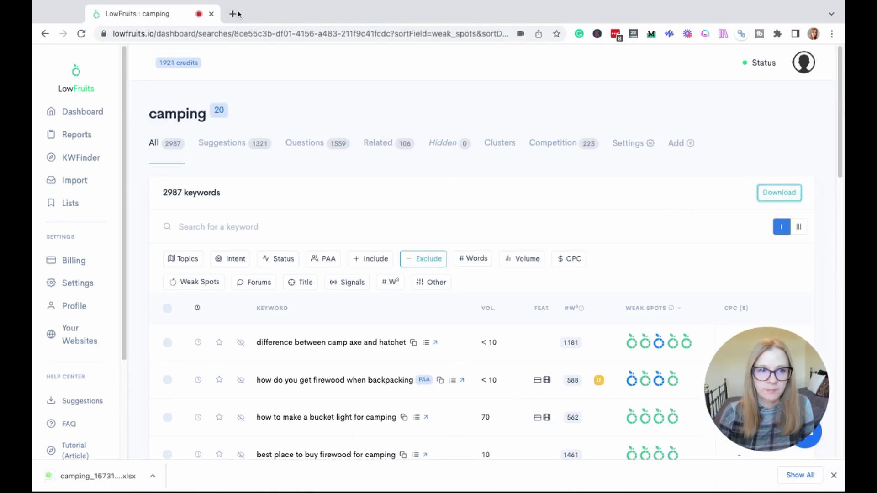
# In a blank Google Sheets spreadsheet, import camping_1673122622.xlsx as a new sheet and look through its keyword rows
pyautogui.click(81, 71)
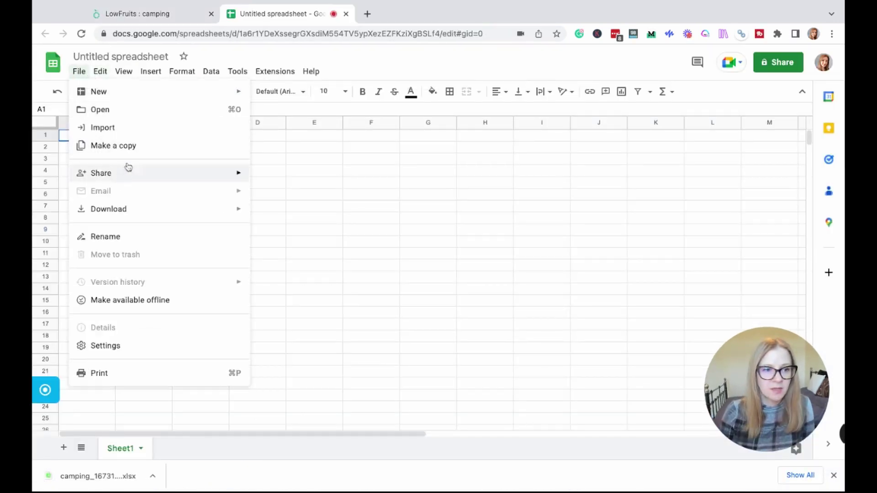
pyautogui.click(162, 130)
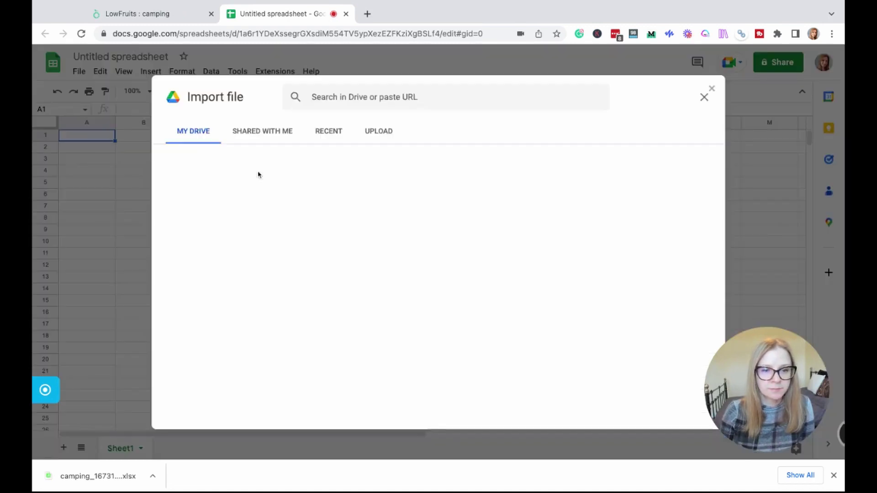
pyautogui.click(378, 131)
pyautogui.moveTo(92, 476); pyautogui.dragTo(386, 287)
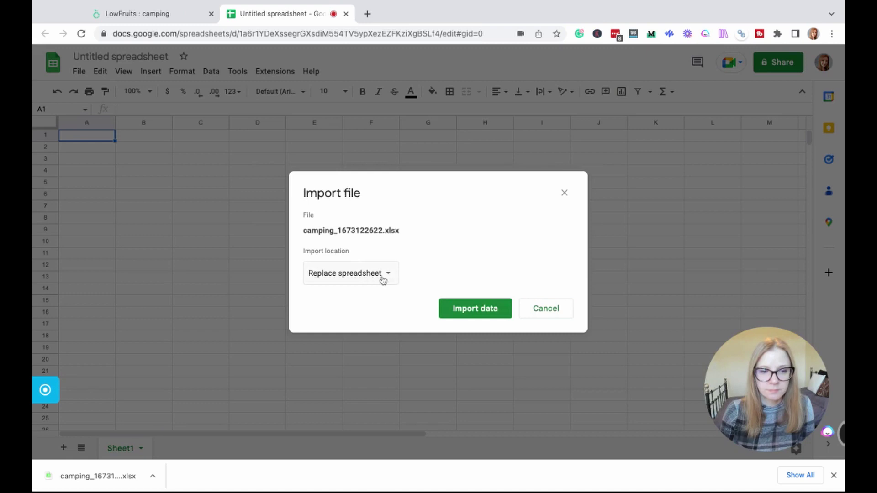
pyautogui.click(386, 280)
pyautogui.click(385, 274)
pyautogui.click(387, 276)
pyautogui.click(385, 255)
pyautogui.click(470, 347)
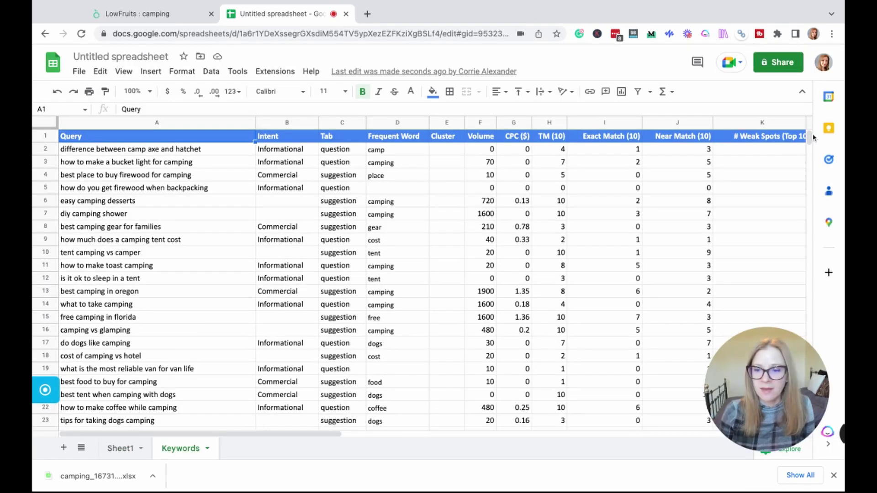
pyautogui.scroll(-3, 808, 138)
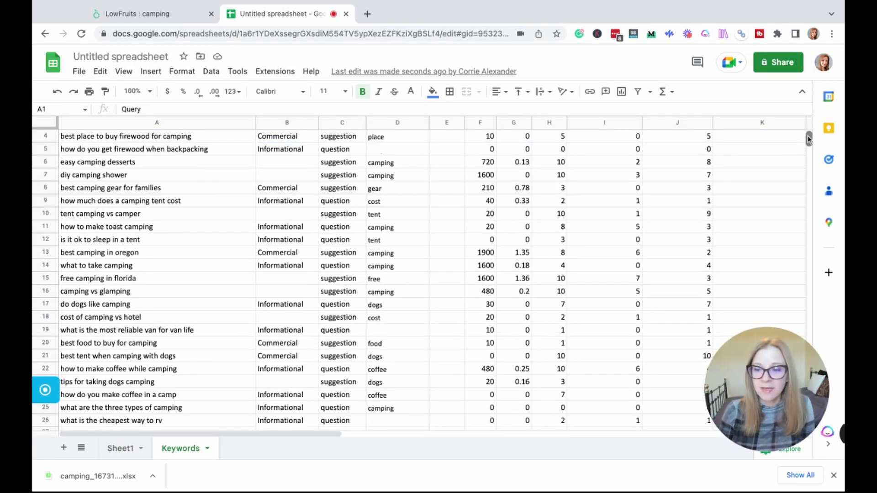
pyautogui.scroll(3, 809, 139)
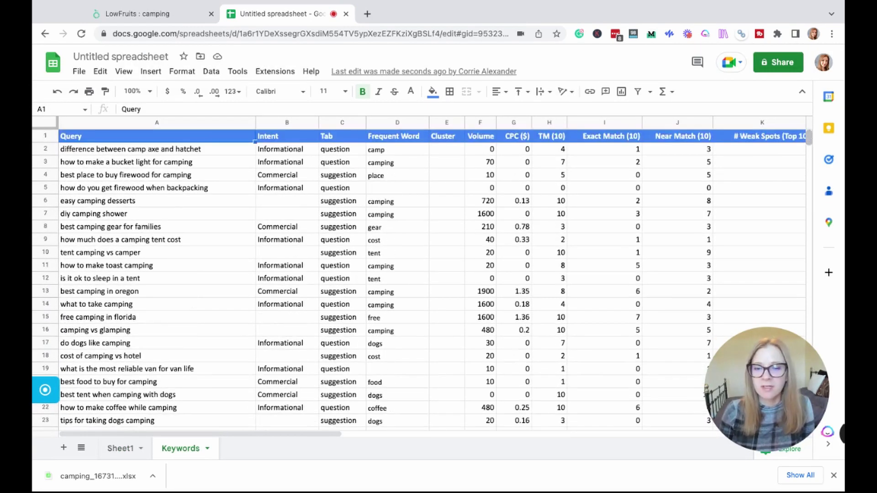
# Switch back to LowFruits, open the competition list for the camping search, and examine the highest-ranked websites' keyword counts and signals
pyautogui.hotkey('ctrl', 'shift', 'Tab')
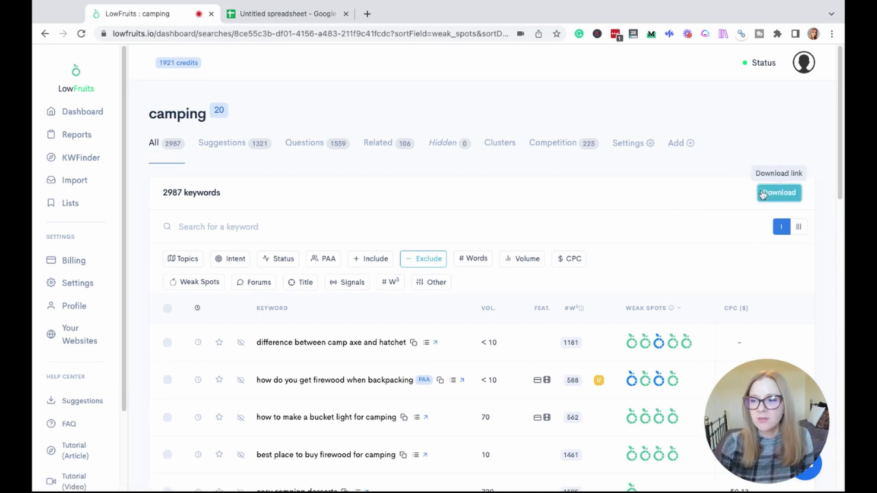
pyautogui.click(782, 193)
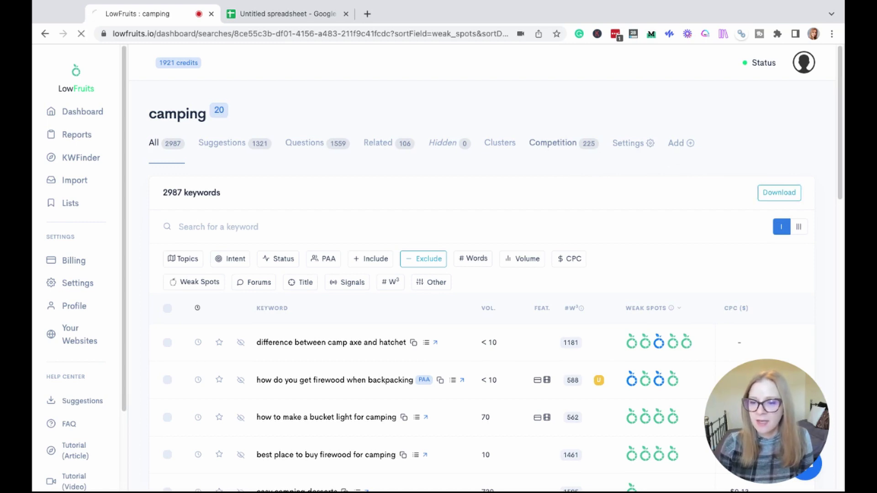
pyautogui.click(560, 146)
pyautogui.scroll(-3, 840, 159)
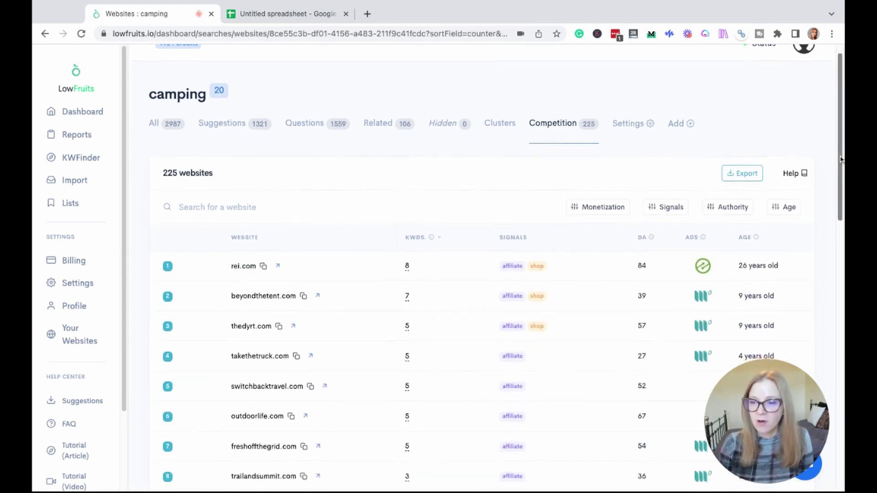
pyautogui.scroll(-1, 481, 274)
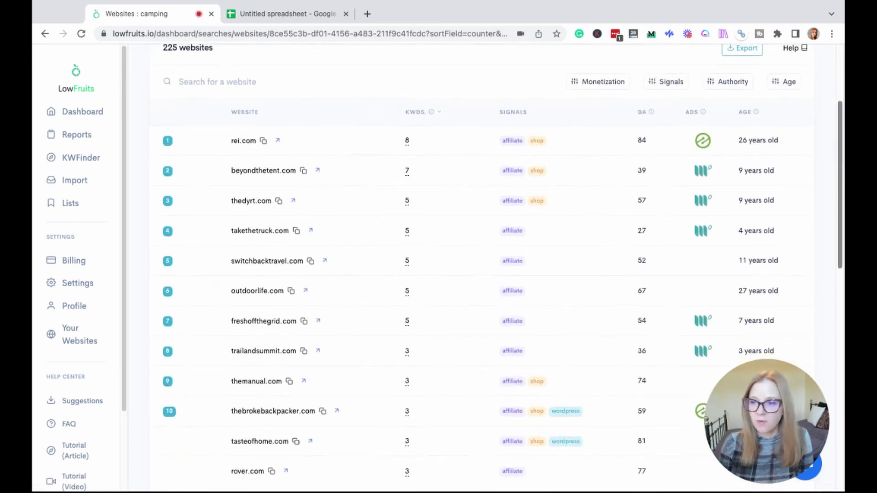
pyautogui.scroll(1, 481, 274)
pyautogui.scroll(-1, 482, 274)
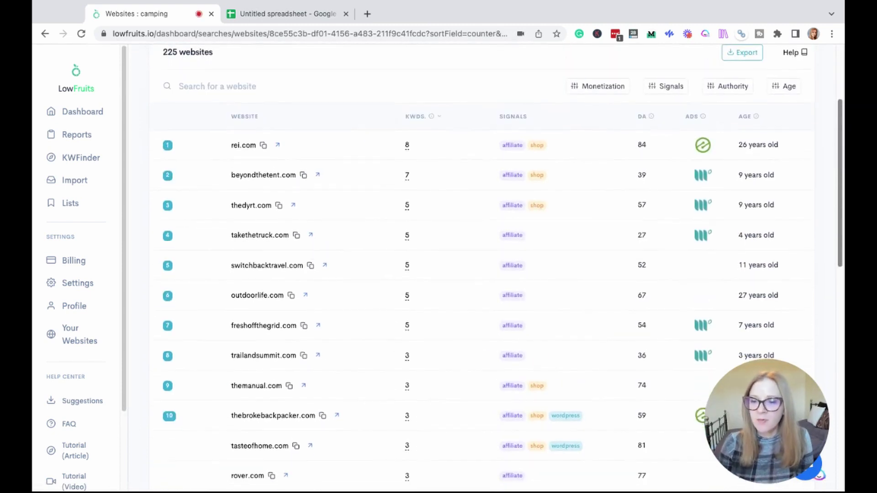
pyautogui.scroll(1, 481, 274)
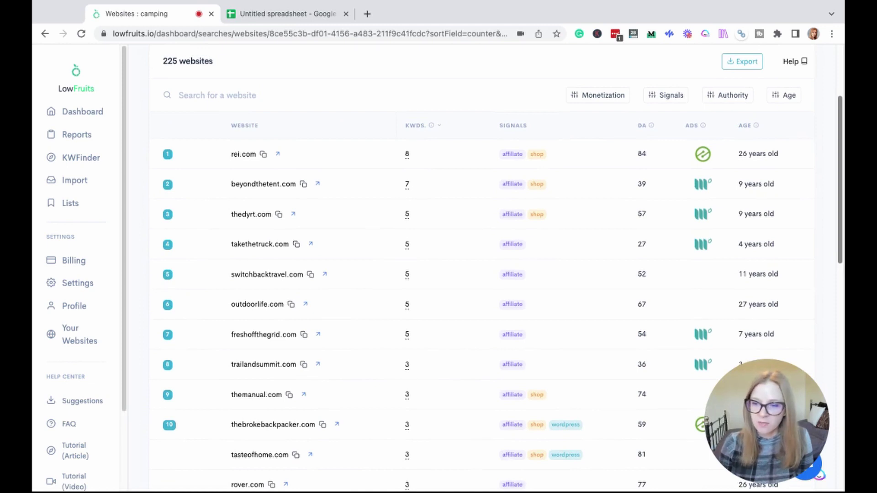
pyautogui.scroll(-1, 487, 245)
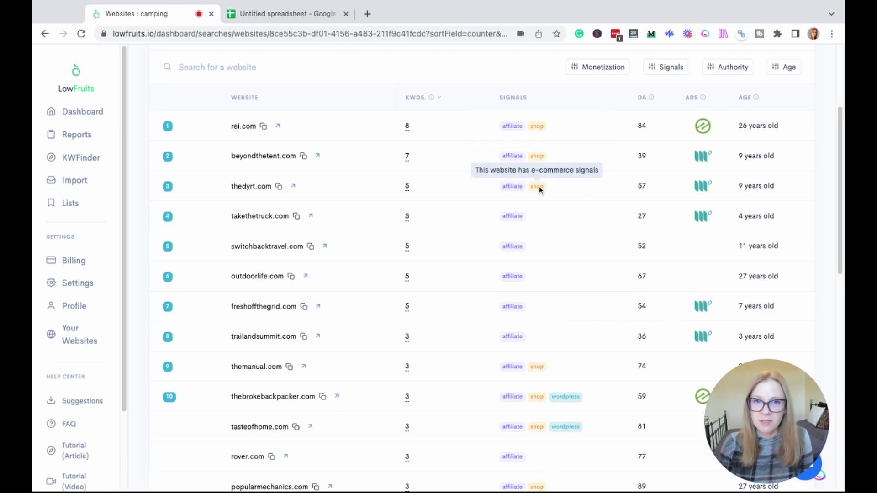
# Review the ad networks used by the competing websites, and check the domain authority and ad network of outsidepulse.com
pyautogui.moveTo(842, 179)
pyautogui.mouseDown()
pyautogui.moveTo(842, 206)
pyautogui.moveTo(844, 191)
pyautogui.mouseUp()
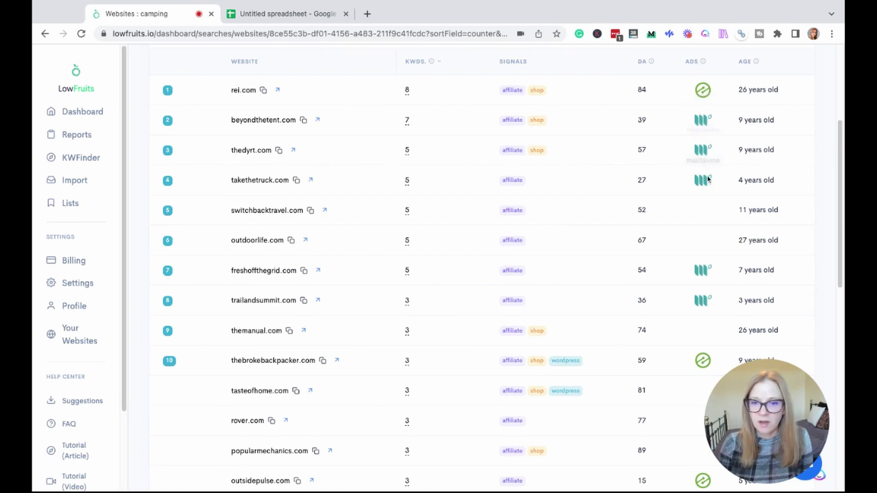
pyautogui.moveTo(842, 218); pyautogui.dragTo(842, 380)
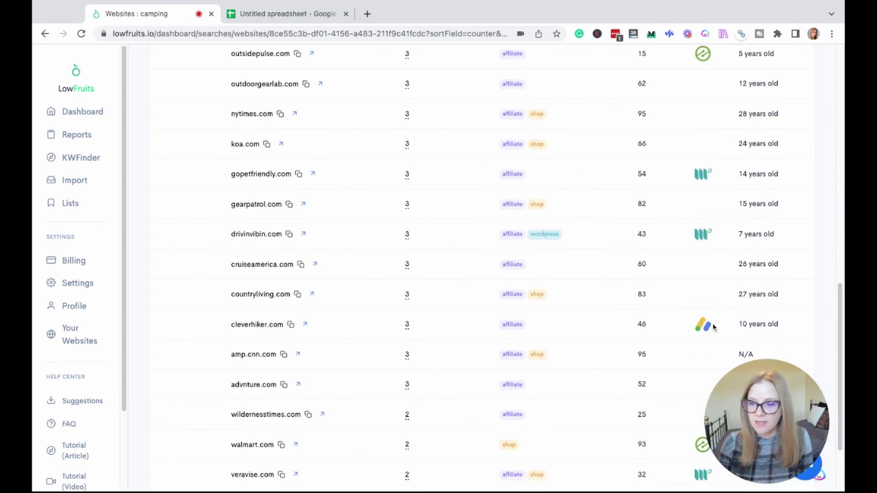
pyautogui.scroll(5, 716, 274)
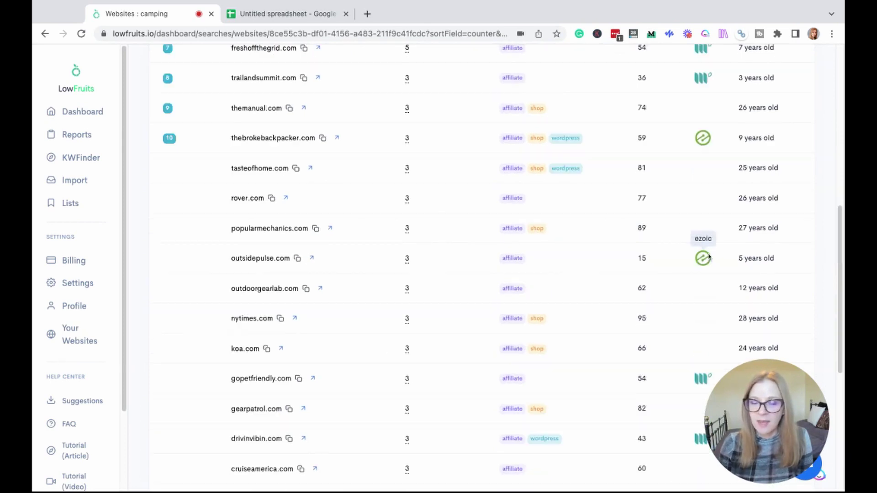
pyautogui.doubleClick(668, 261)
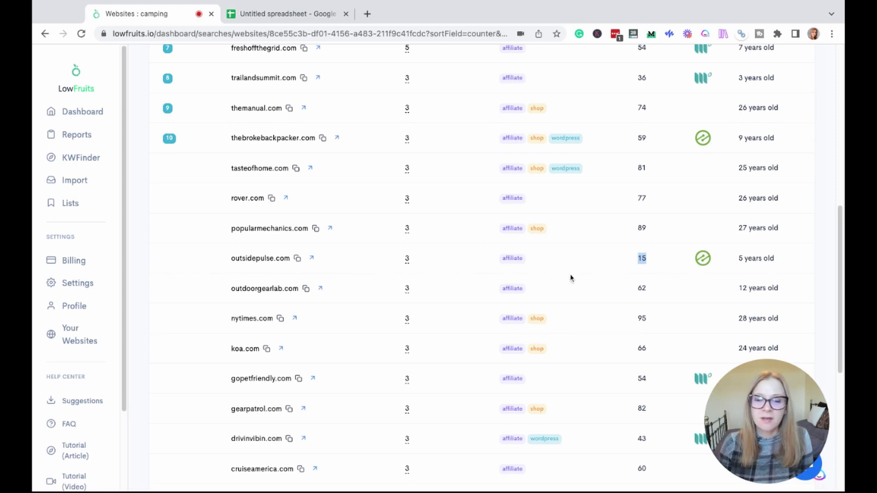
pyautogui.doubleClick(720, 268)
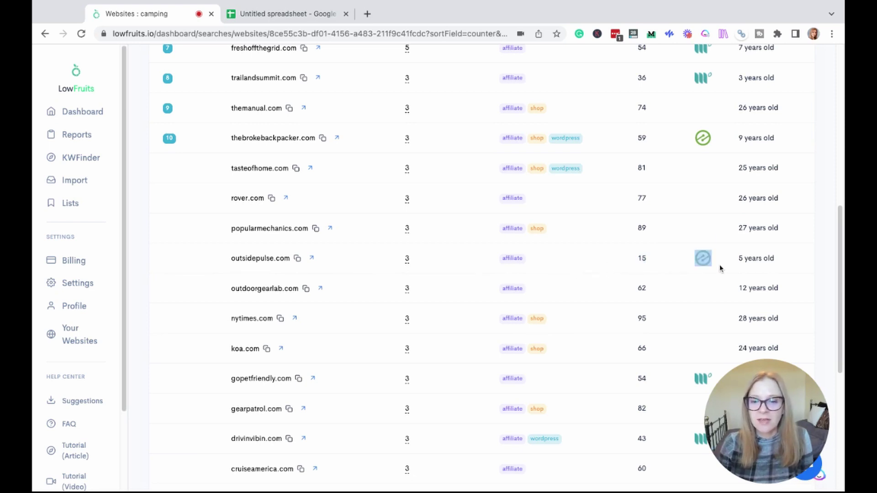